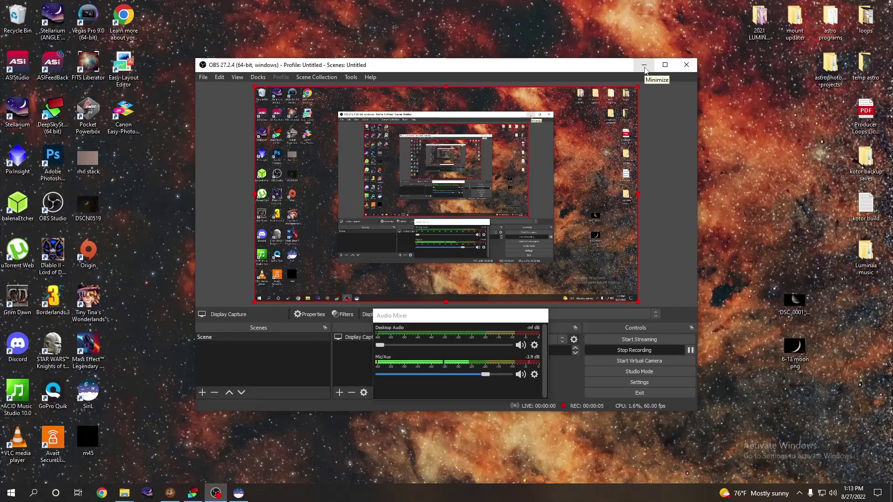
# Minimize the recording software and switch to DeepSkyStacker with the stacked M45 image.
pyautogui.click(644, 65)
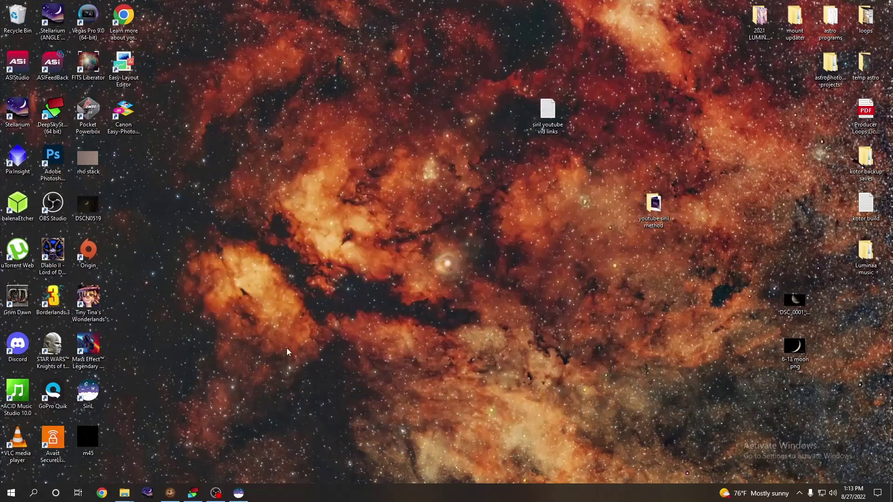
pyautogui.click(193, 493)
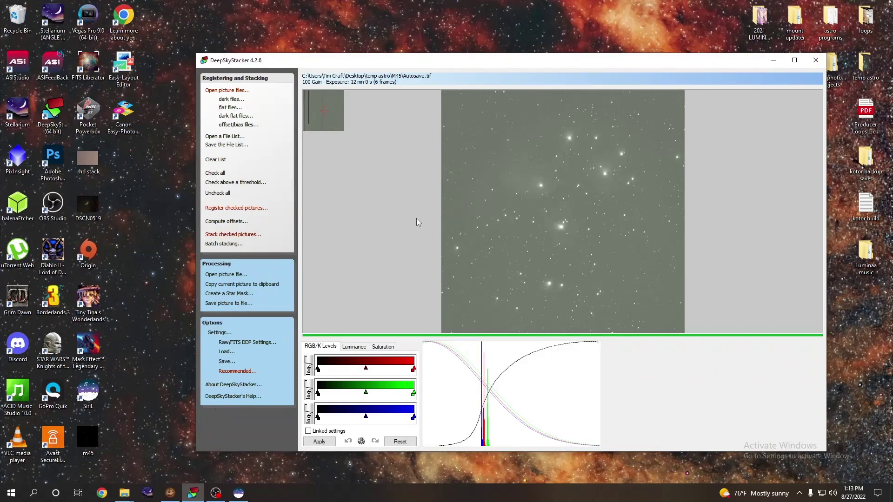
pyautogui.click(233, 304)
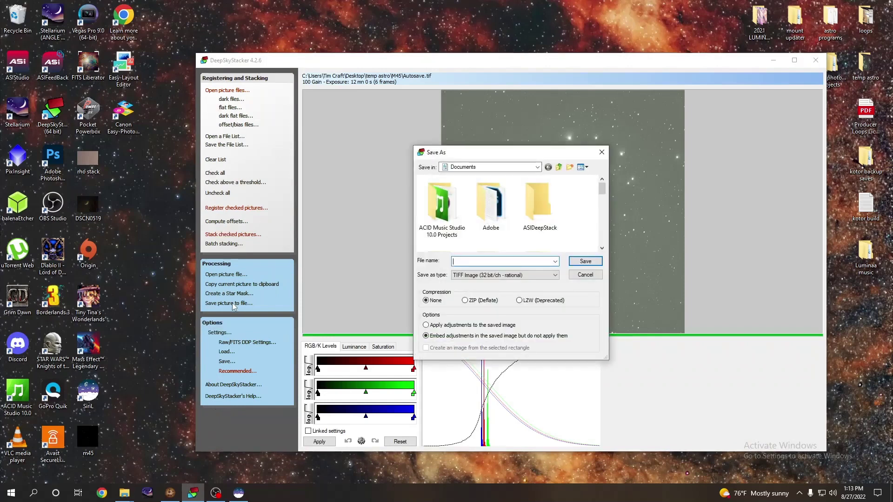
pyautogui.click(533, 276)
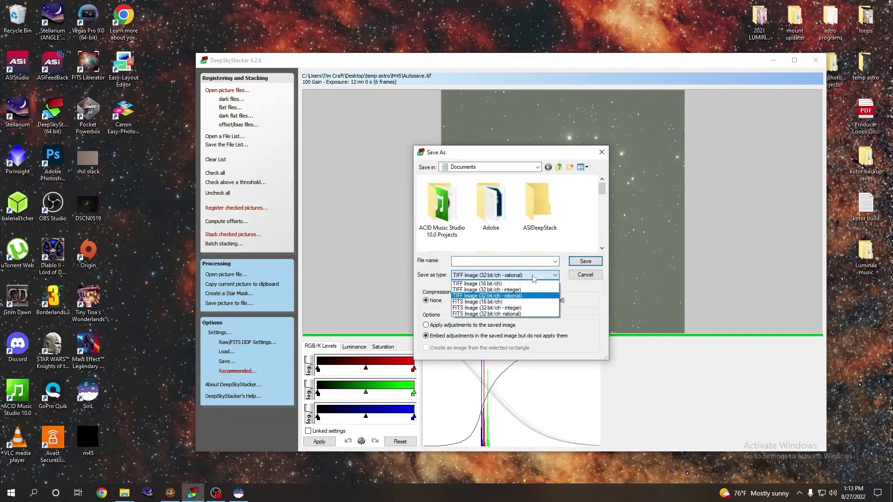
pyautogui.click(510, 309)
pyautogui.click(486, 261)
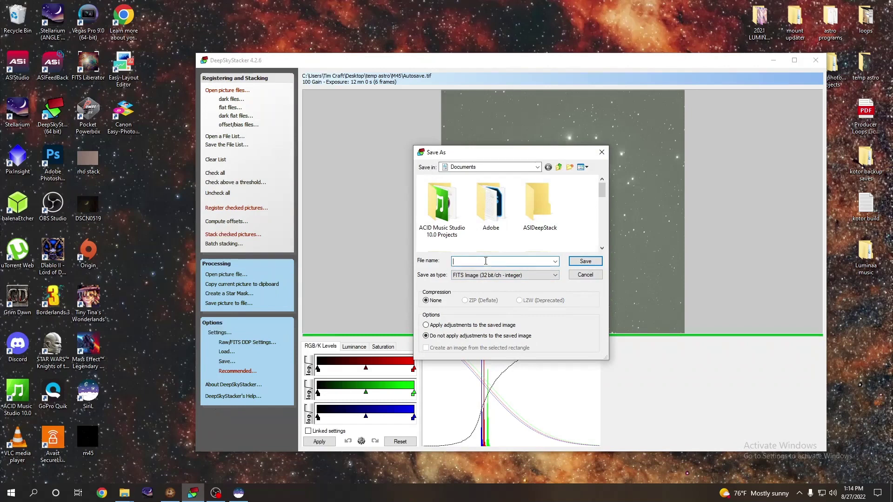
pyautogui.write('JoshsM45')
pyautogui.click(585, 275)
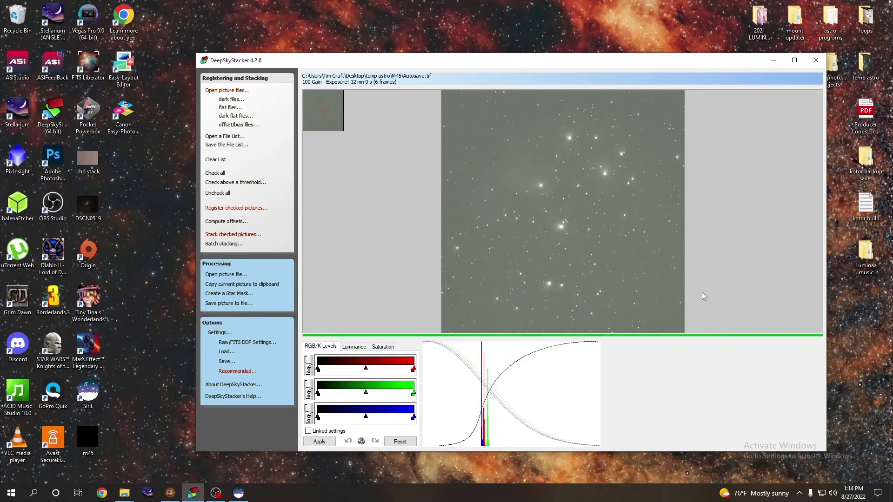
# Close DeepSkyStacker without saving the changes and switch to Siril.
pyautogui.click(814, 63)
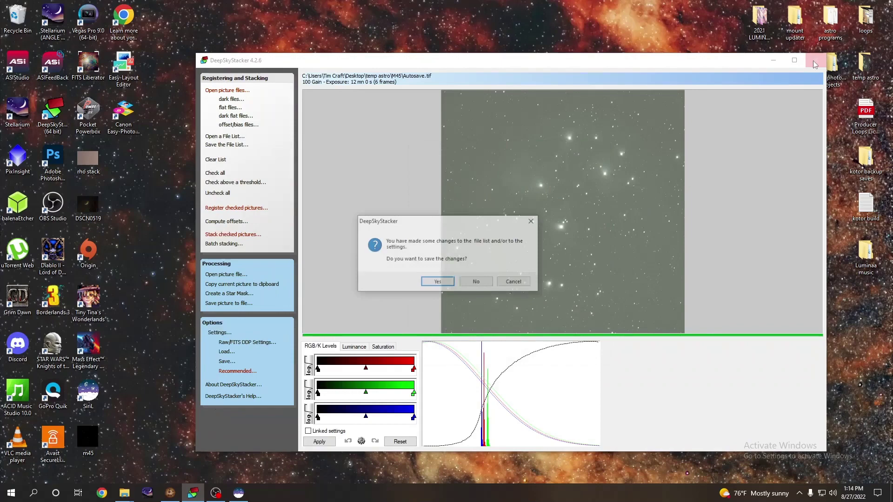
pyautogui.click(477, 282)
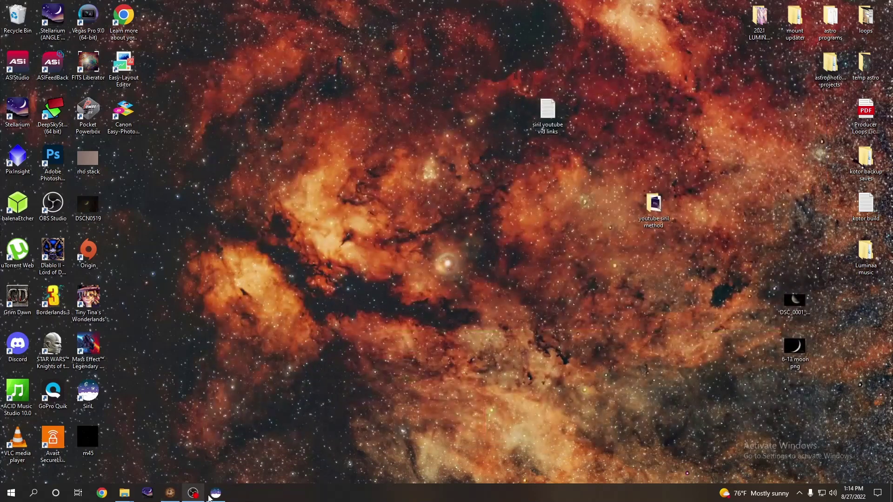
pyautogui.click(215, 493)
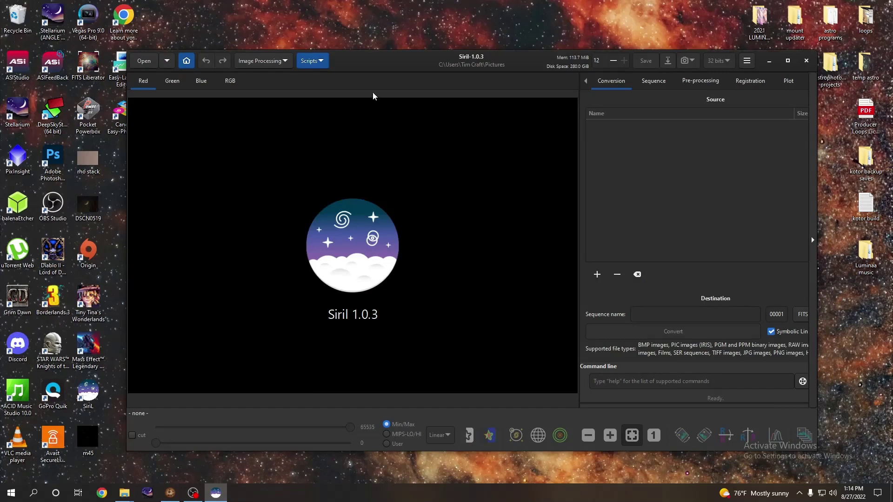
pyautogui.click(288, 62)
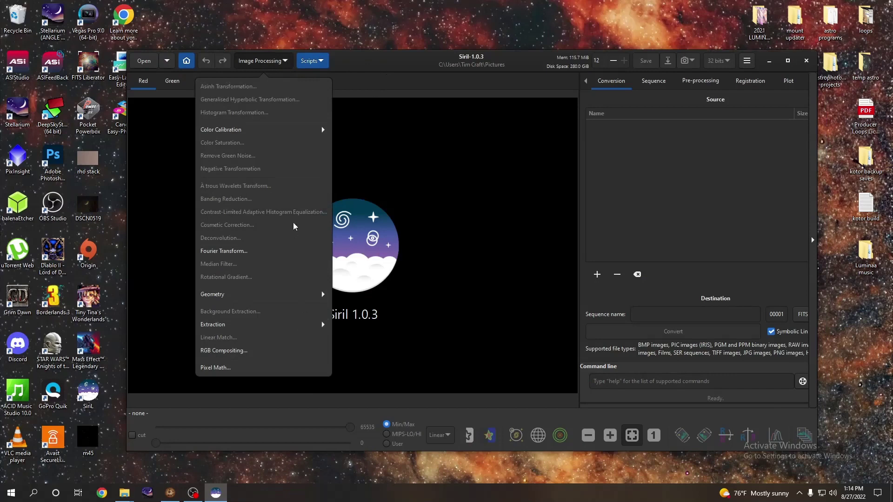
pyautogui.click(385, 53)
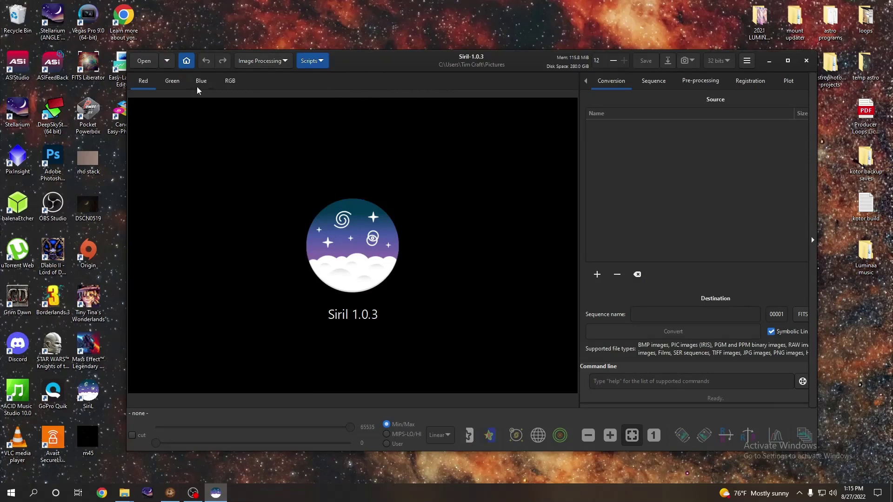
# Open joshsM45.fit from the "youtube siril method" folder on the Desktop.
pyautogui.click(141, 61)
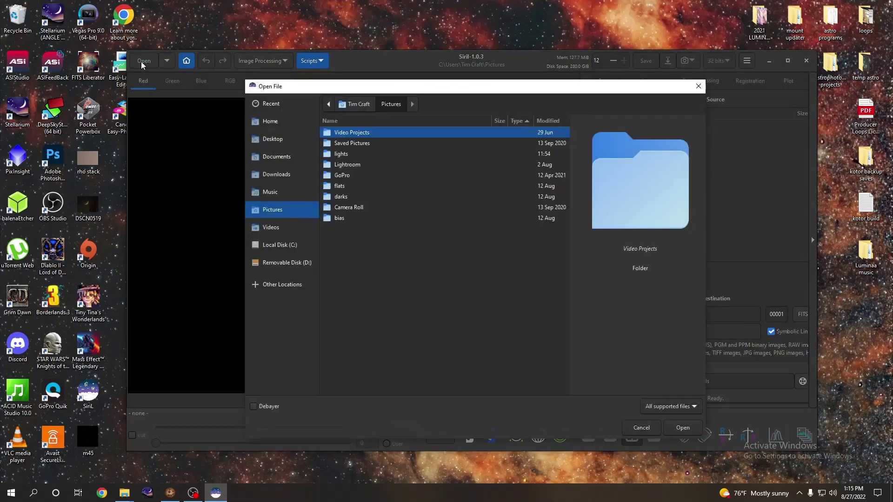
pyautogui.click(274, 139)
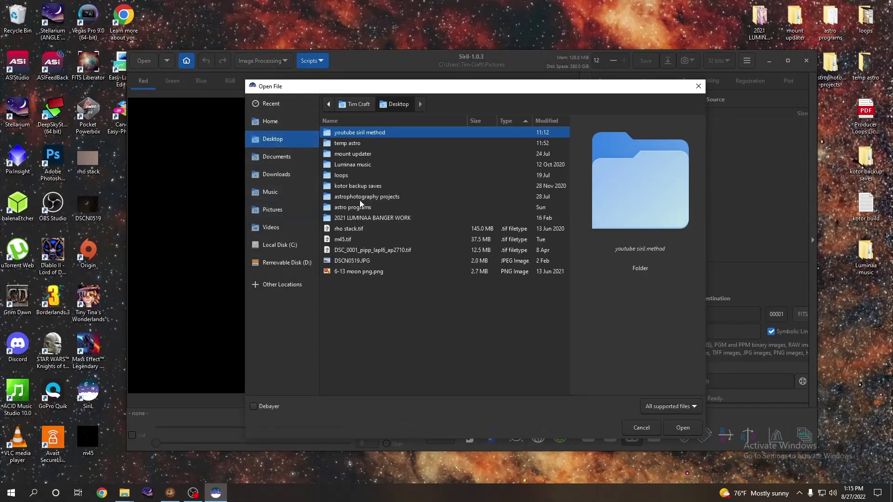
pyautogui.doubleClick(358, 133)
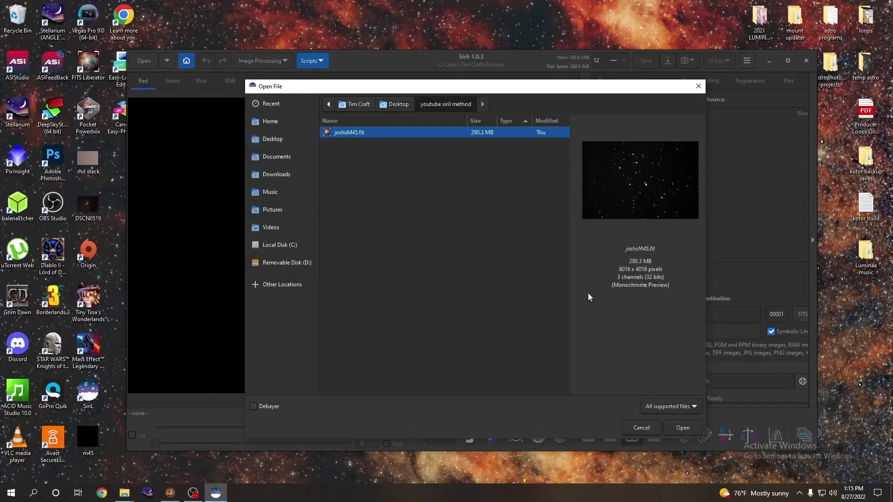
pyautogui.click(674, 426)
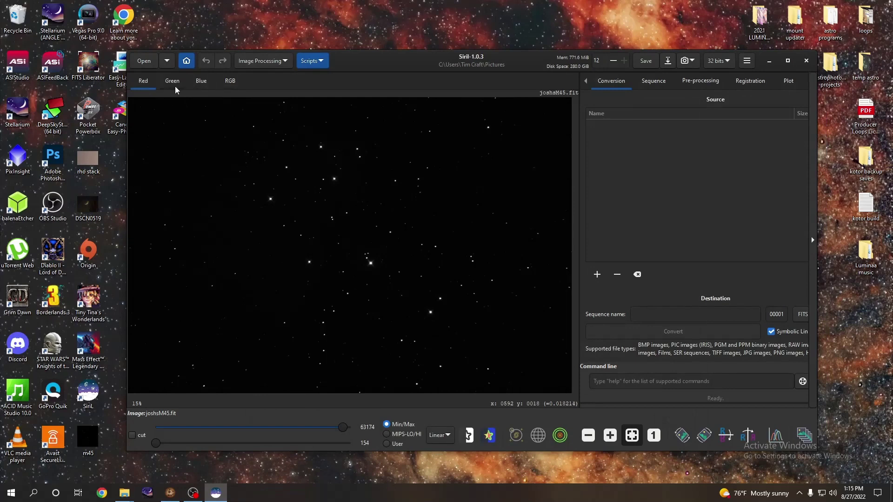
# Examine the unstretched image in the green, blue and RGB views, and return to the red channel.
pyautogui.click(173, 85)
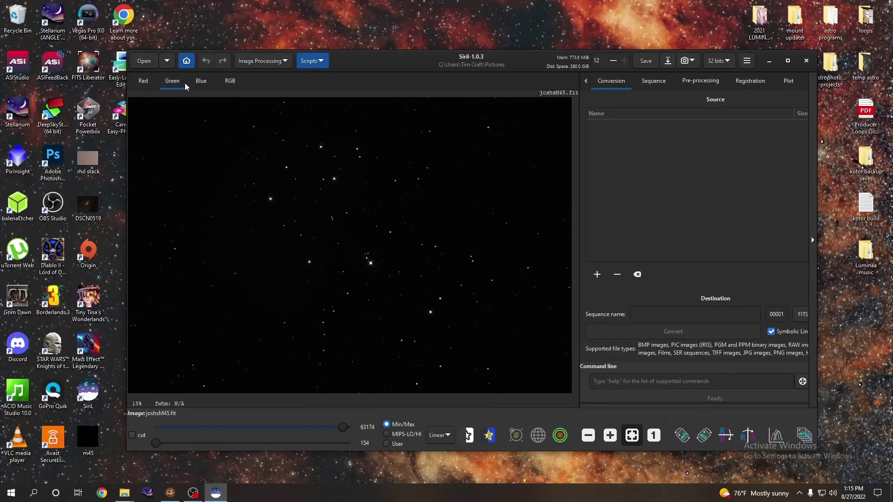
pyautogui.click(200, 84)
pyautogui.click(228, 85)
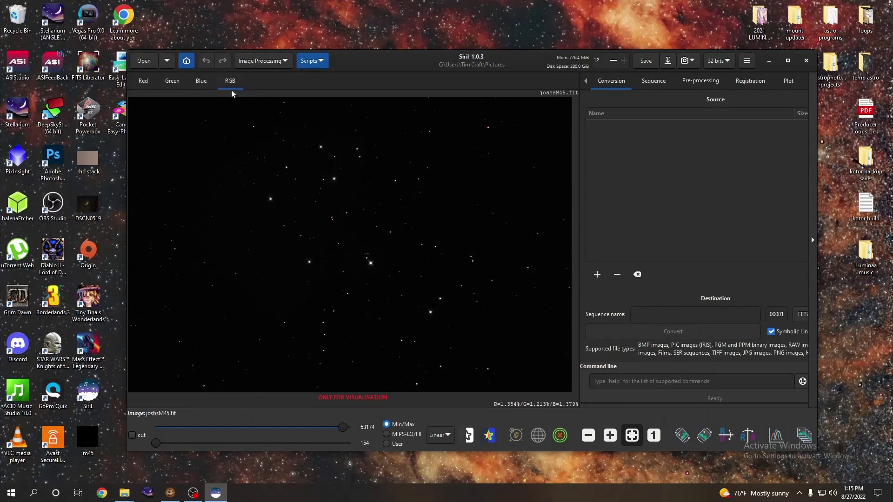
pyautogui.click(147, 85)
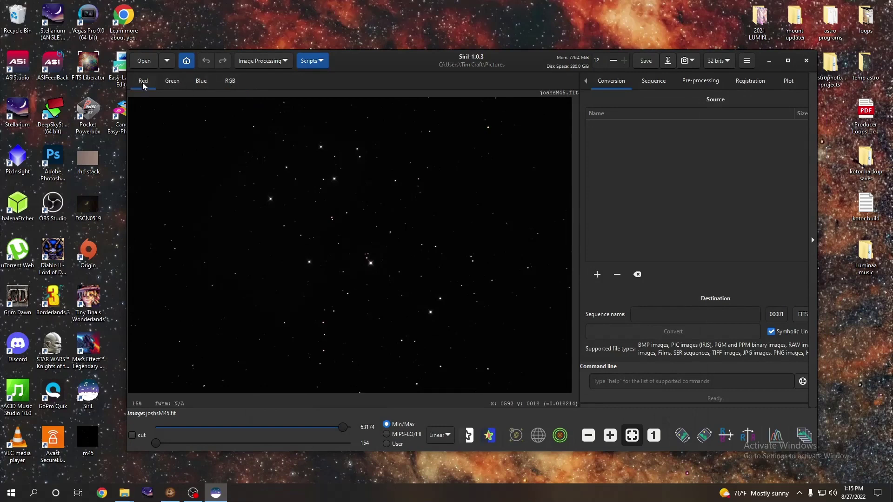
# Set the display mode to AutoStretch and view the image in the green, blue and RGB channels.
pyautogui.click(440, 435)
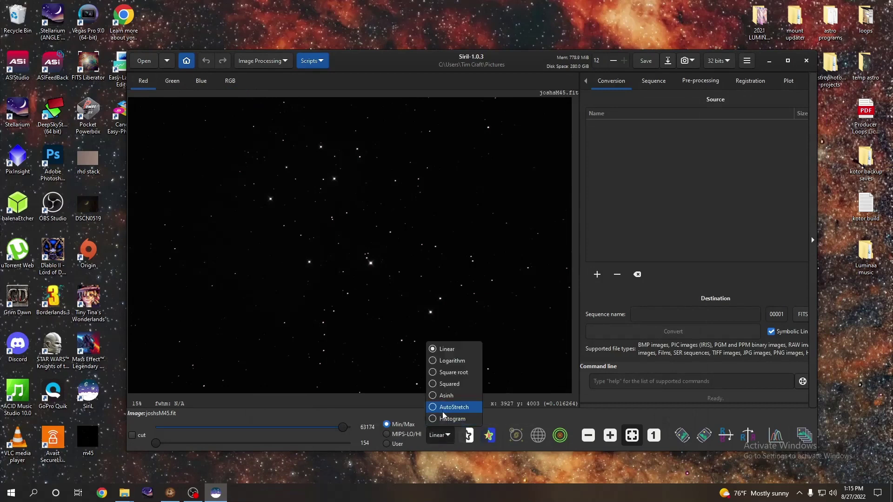
pyautogui.click(444, 408)
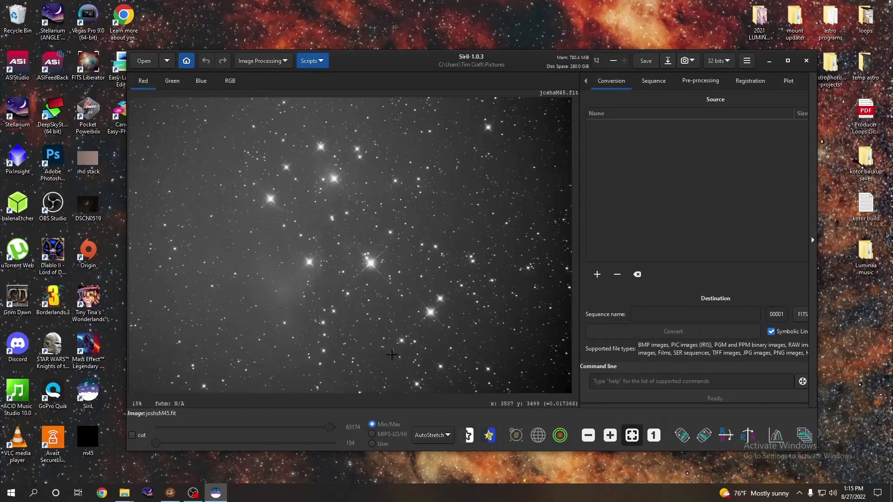
pyautogui.click(171, 82)
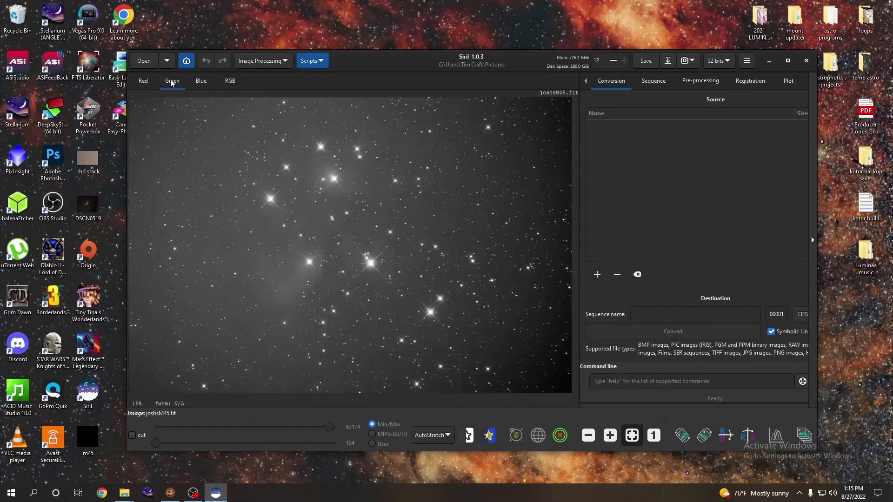
pyautogui.click(202, 84)
pyautogui.click(228, 84)
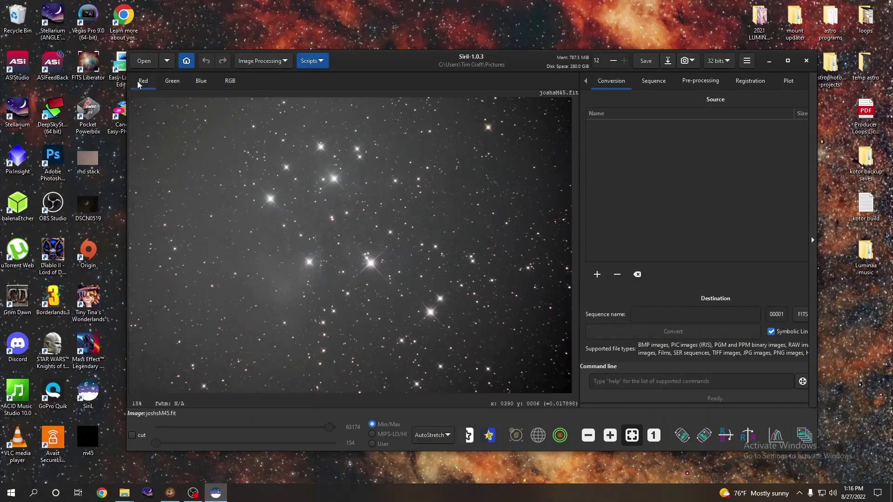
# Generate a grid of background samples with Background Extraction, compute the background and apply the correction to the image.
pyautogui.click(263, 62)
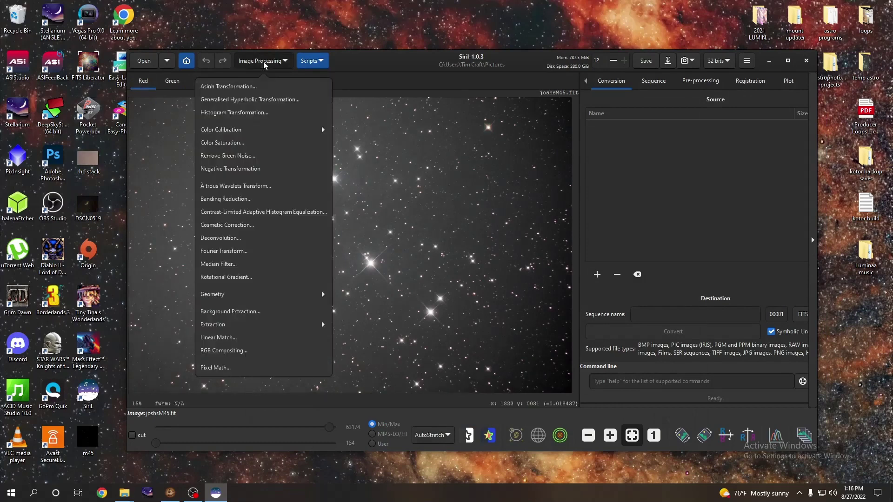
pyautogui.click(238, 311)
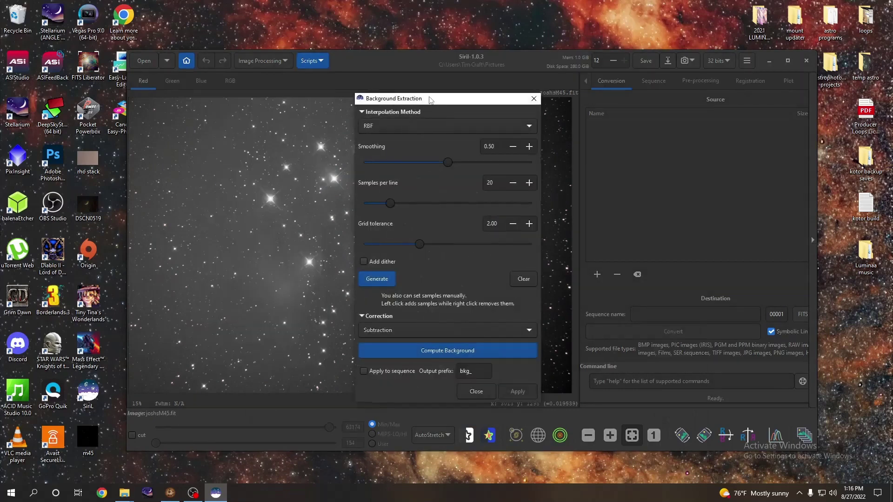
pyautogui.moveTo(430, 100); pyautogui.dragTo(649, 86)
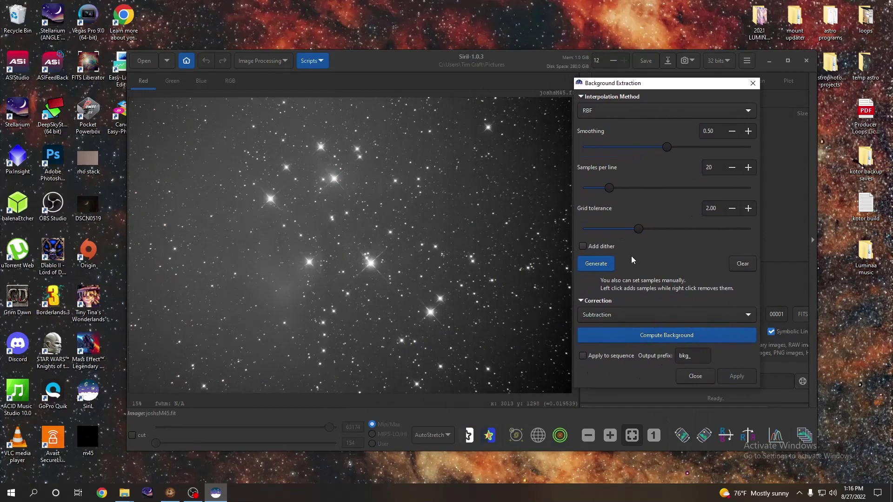
pyautogui.click(593, 264)
pyautogui.click(400, 189)
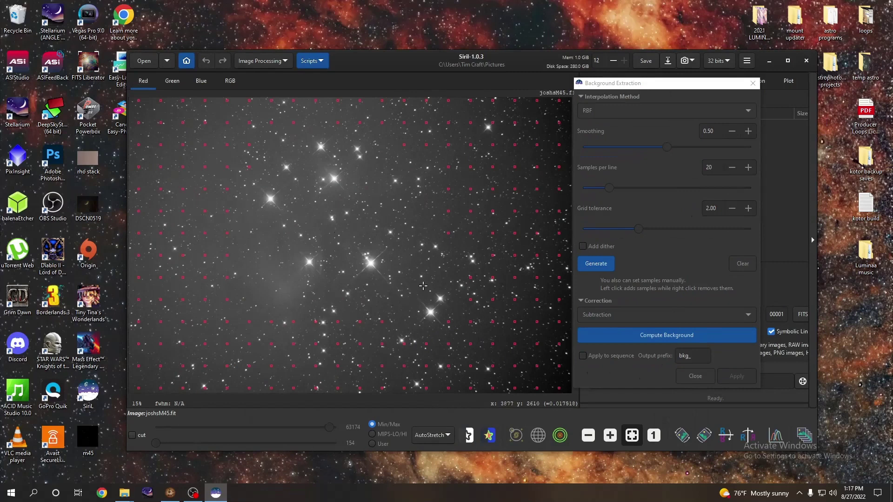
pyautogui.click(669, 339)
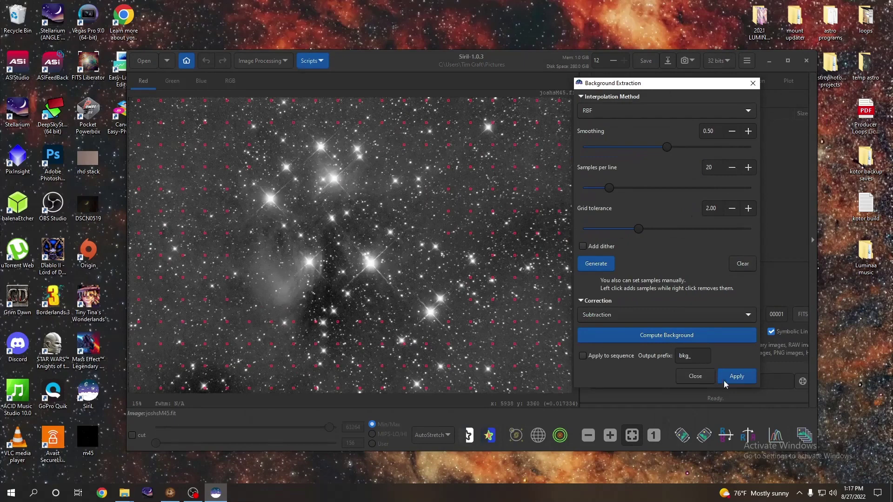
pyautogui.click(747, 377)
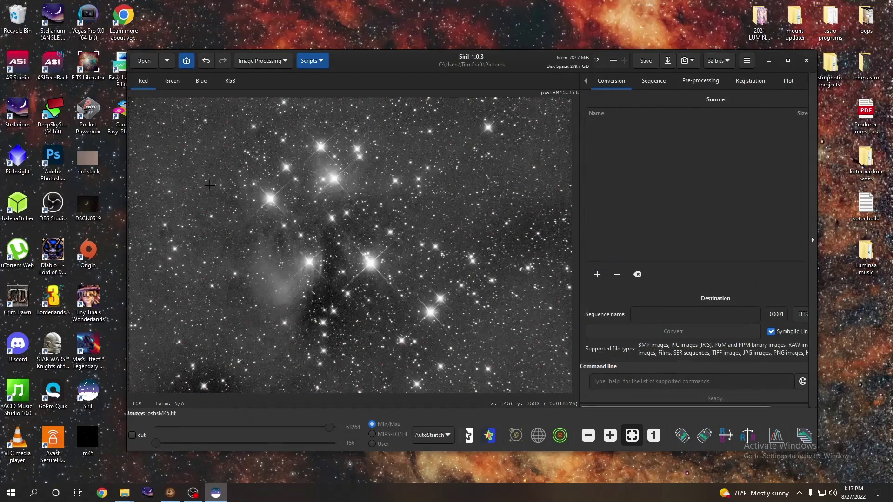
# Compare the background-corrected image across the green, blue, RGB and red views.
pyautogui.click(172, 82)
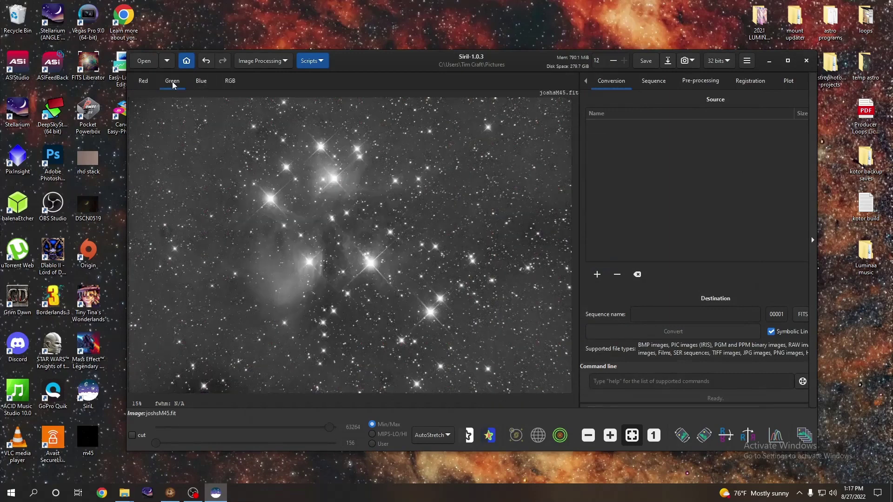
pyautogui.click(201, 81)
pyautogui.click(227, 81)
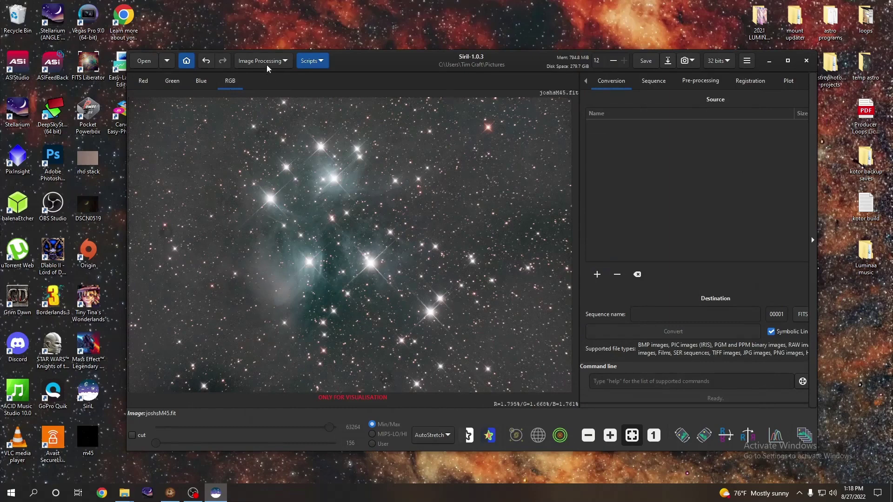
pyautogui.click(144, 81)
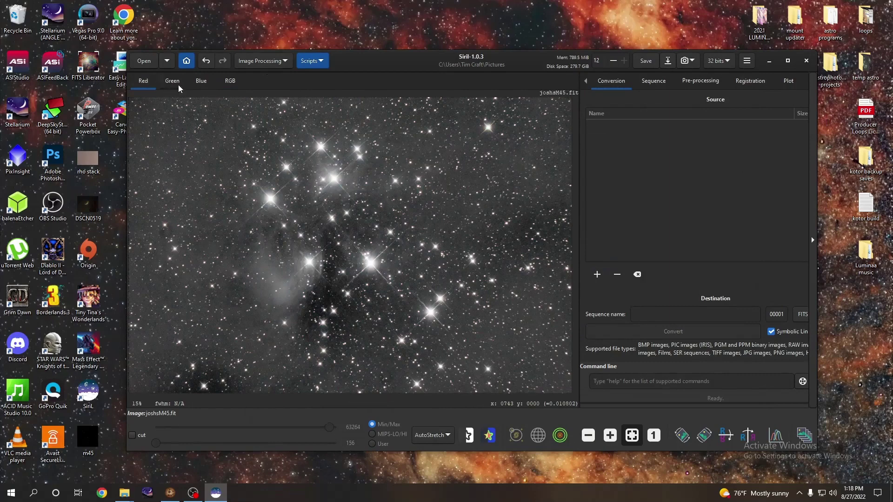
pyautogui.click(207, 81)
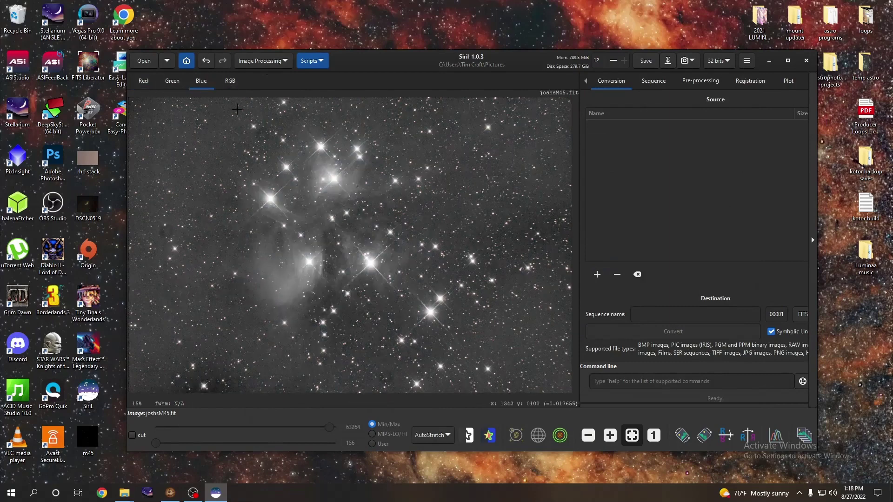
# Start Photometric Color Calibration for the image and look up the target object m45.
pyautogui.click(263, 62)
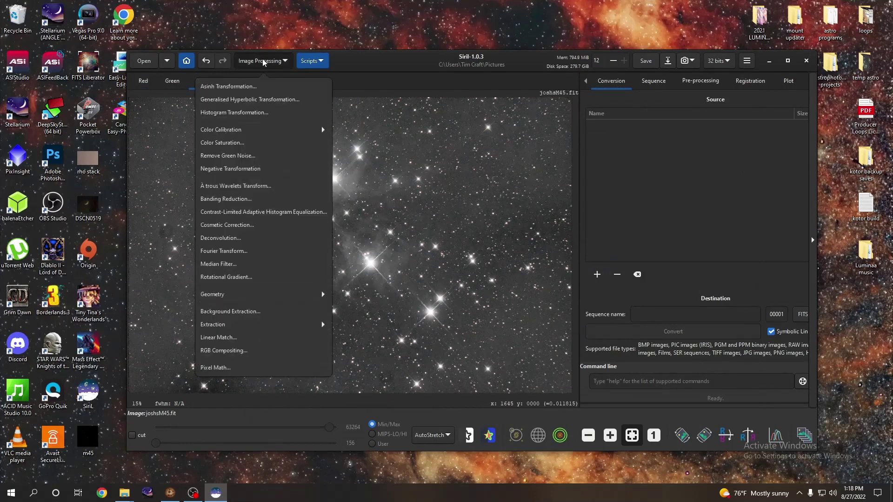
pyautogui.click(241, 129)
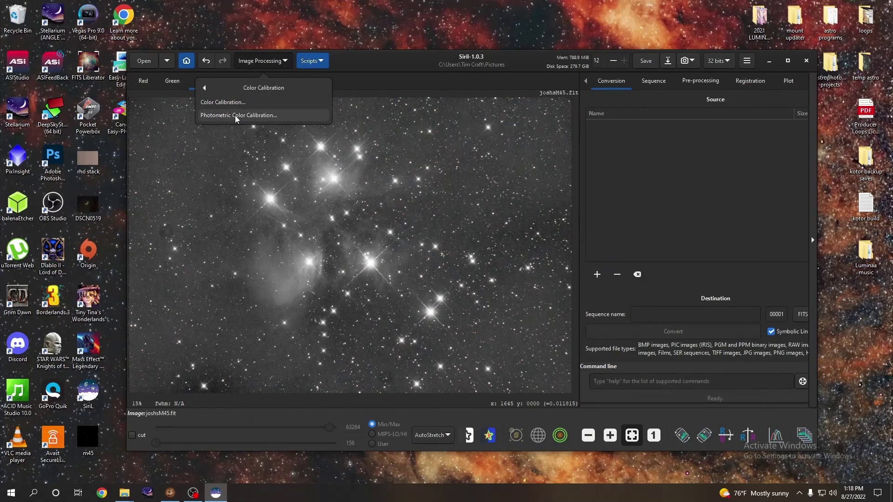
pyautogui.click(235, 115)
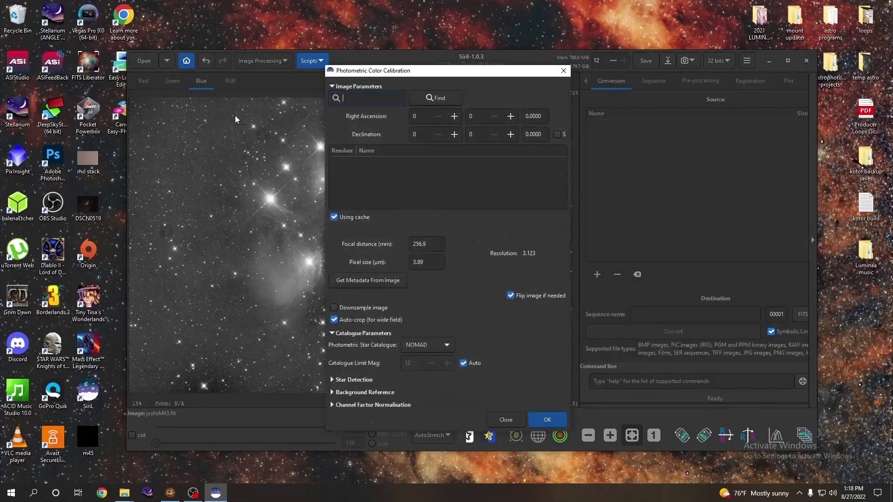
pyautogui.moveTo(396, 76); pyautogui.dragTo(628, 72)
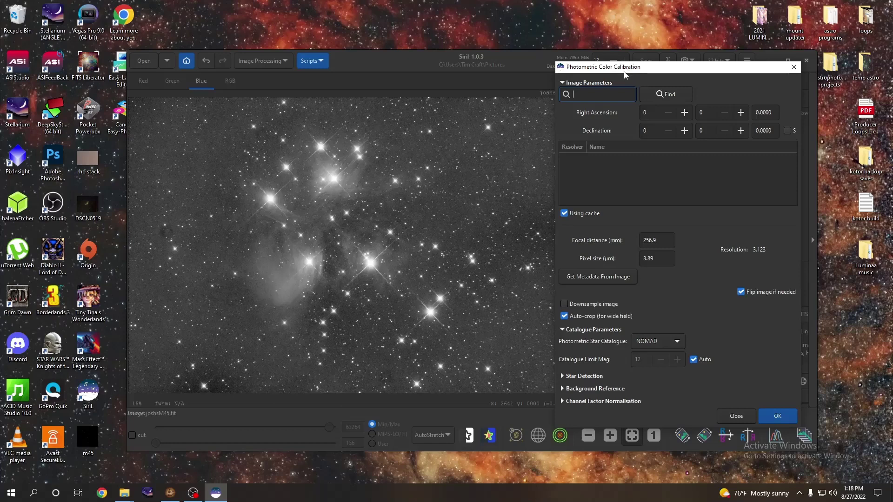
pyautogui.write('m45')
pyautogui.click(660, 93)
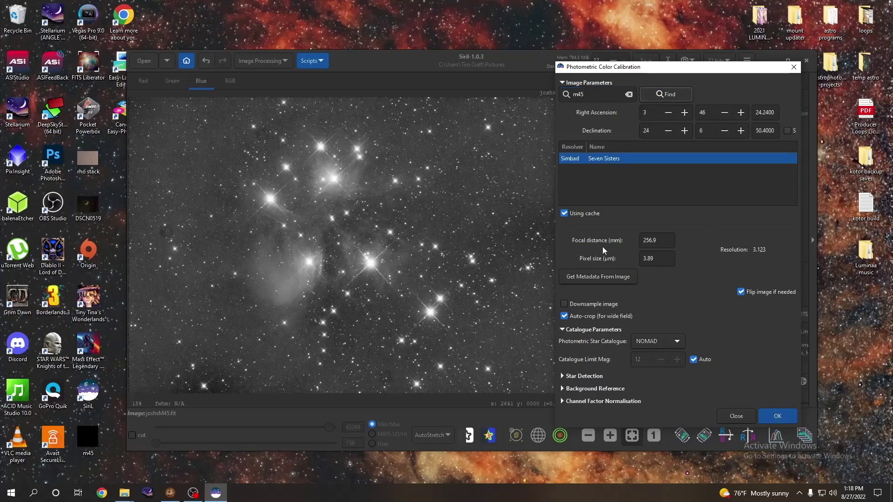
# Try to read the image metadata, set the focal distance to 600 mm, and run the photometric color calibration.
pyautogui.click(627, 277)
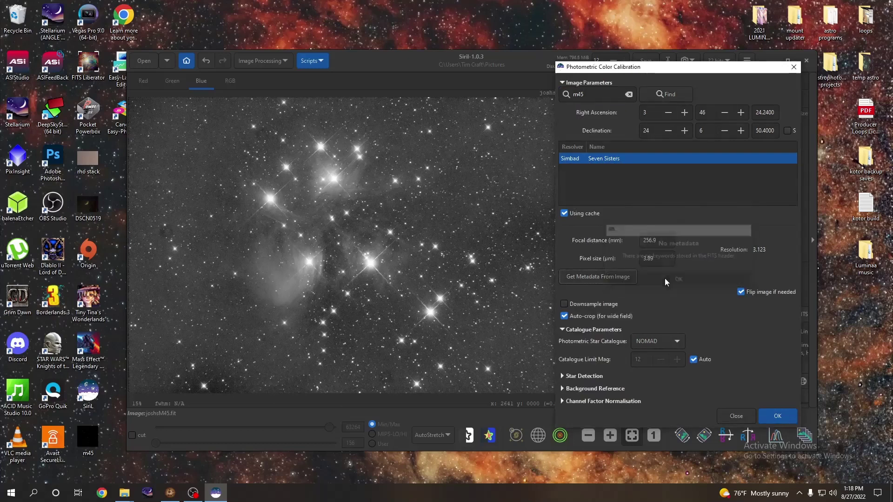
pyautogui.click(665, 280)
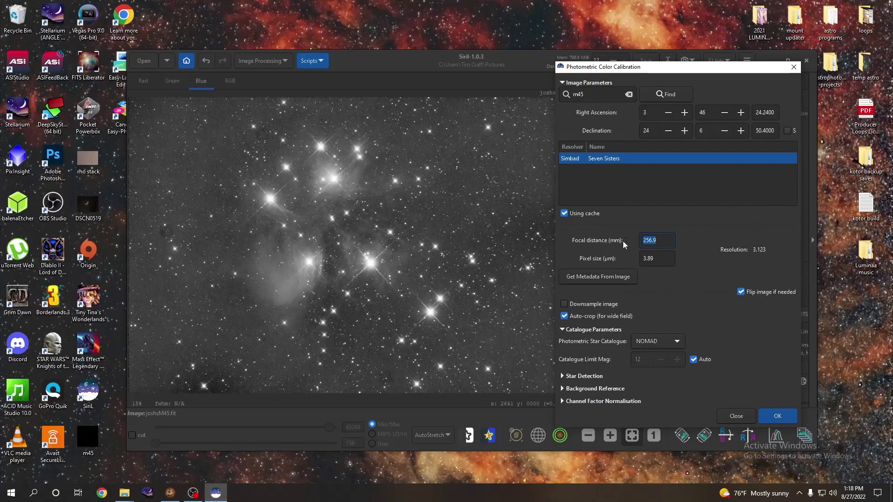
pyautogui.write('600')
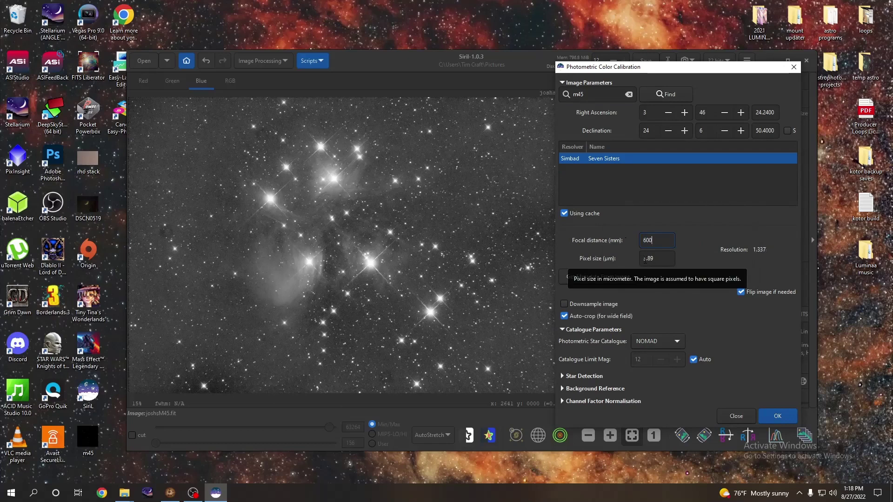
pyautogui.click(779, 415)
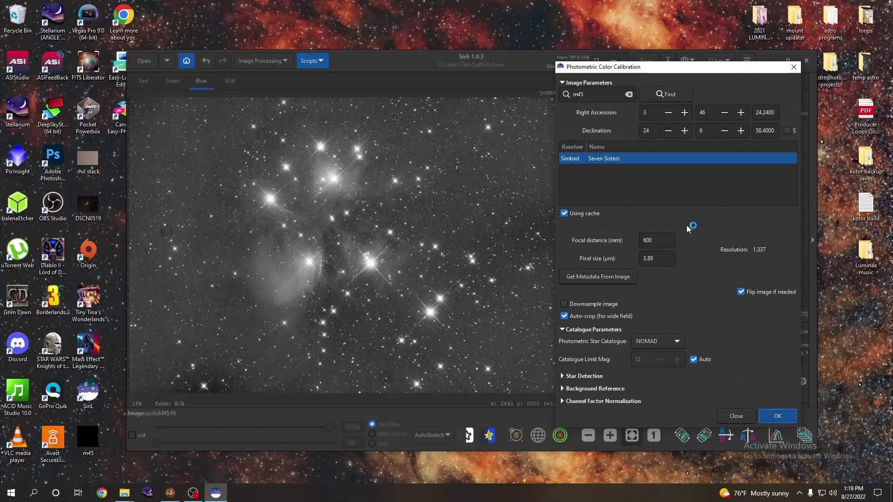
pyautogui.moveTo(691, 69); pyautogui.dragTo(443, 58)
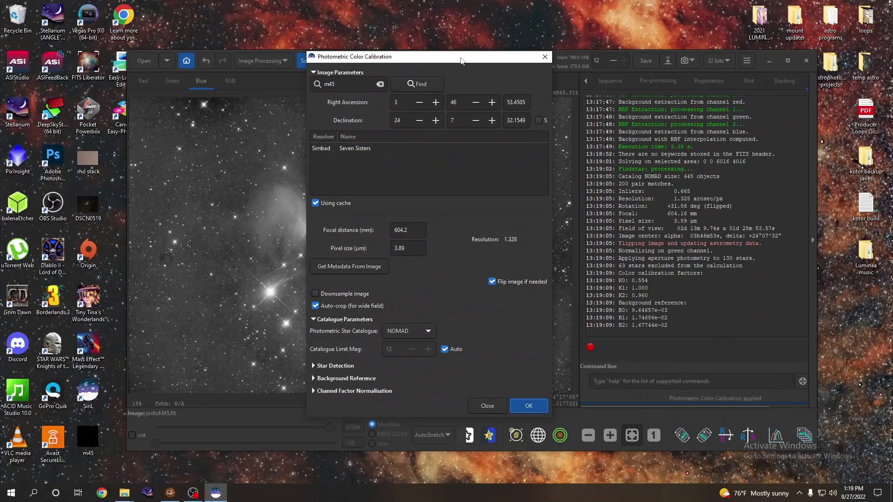
pyautogui.moveTo(463, 60); pyautogui.dragTo(712, 28)
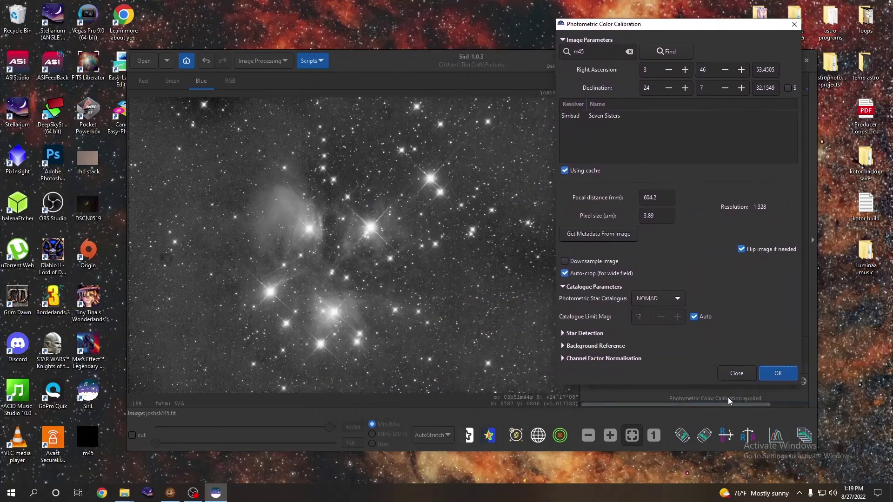
pyautogui.click(737, 373)
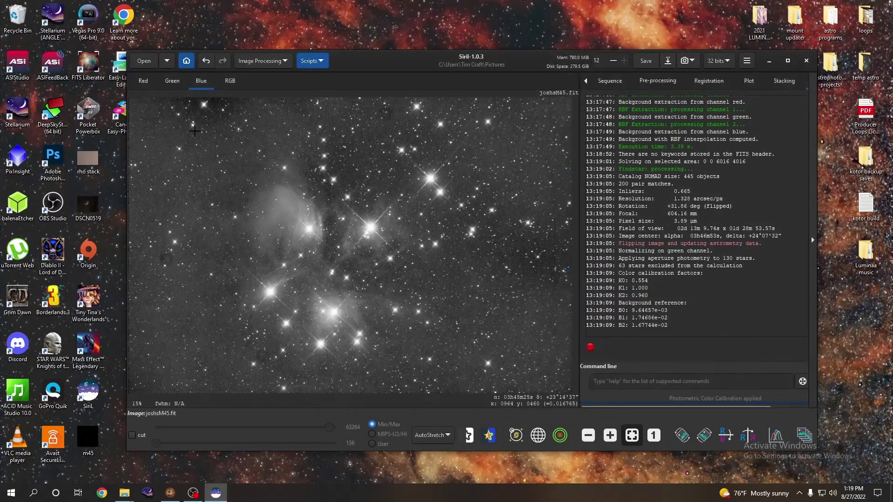
# View the color-calibrated image in RGB and set the display mode to Linear.
pyautogui.click(230, 83)
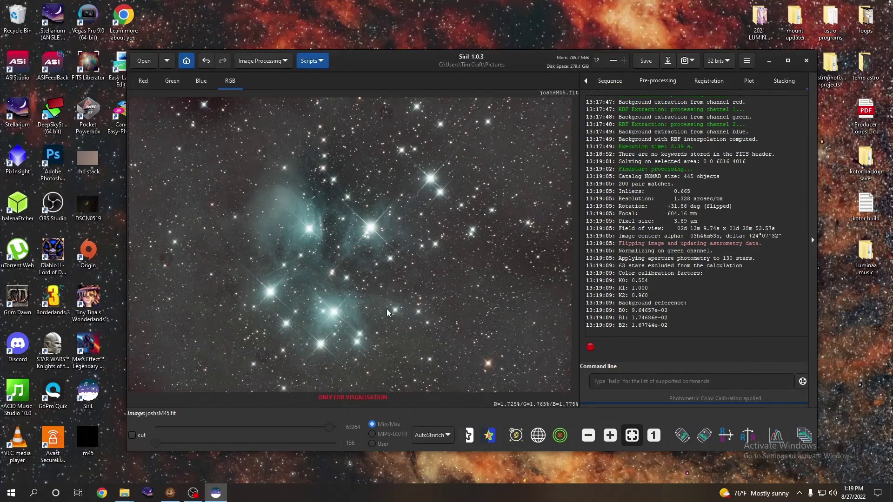
pyautogui.click(443, 436)
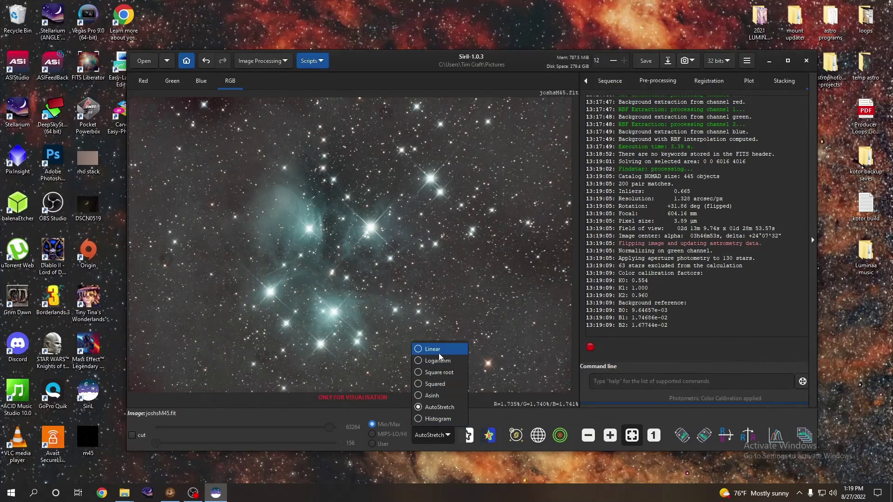
pyautogui.press('Escape')
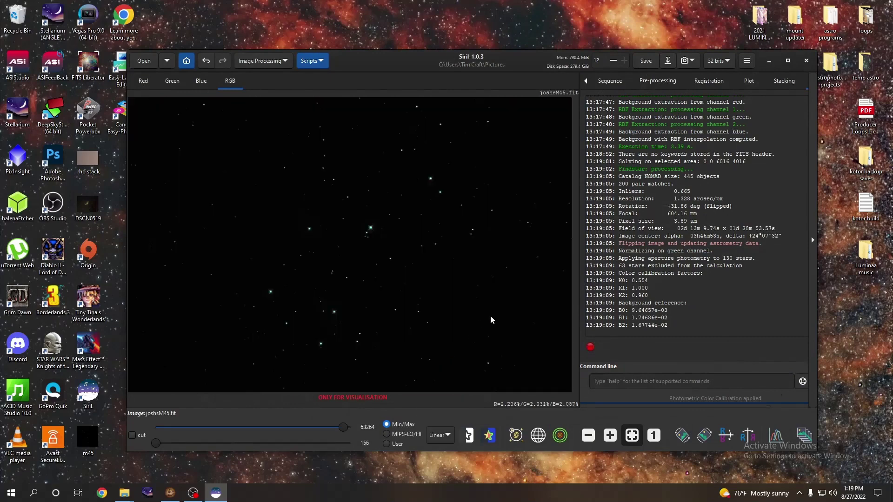
# Auto-stretch the image with Histogram Transformation and apply the result.
pyautogui.click(280, 62)
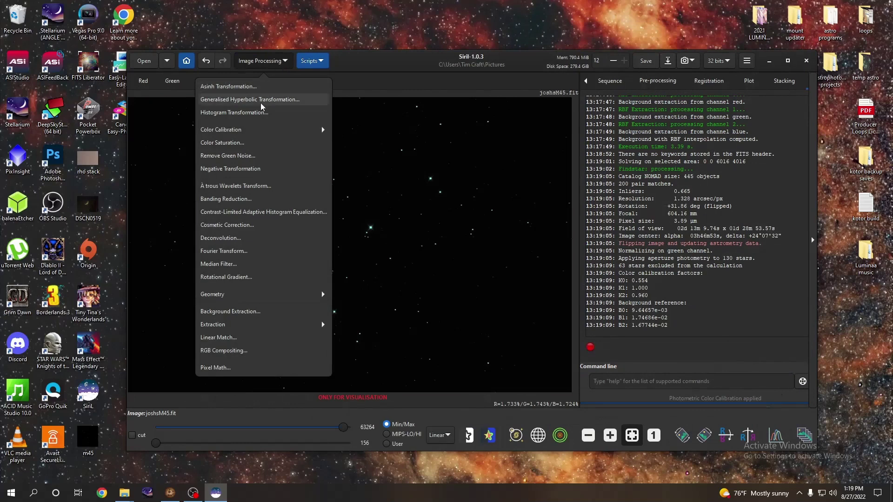
pyautogui.click(234, 113)
pyautogui.moveTo(436, 120); pyautogui.dragTo(653, 93)
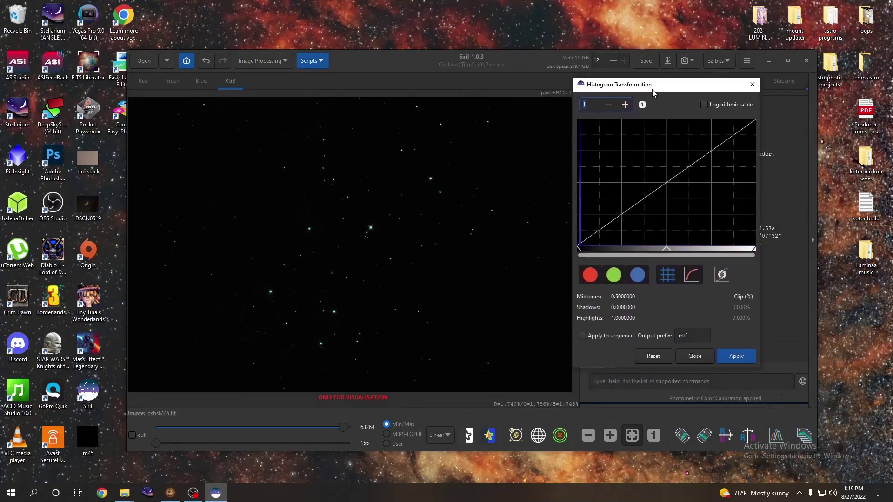
pyautogui.click(722, 275)
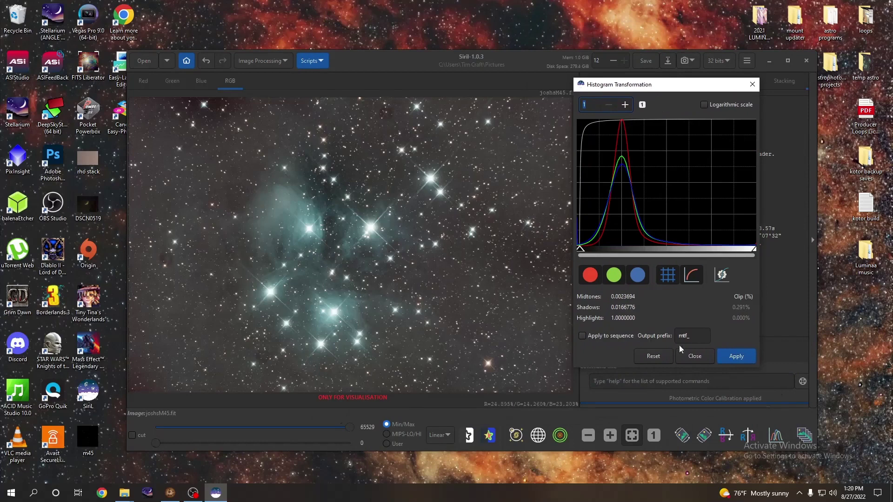
pyautogui.click(733, 357)
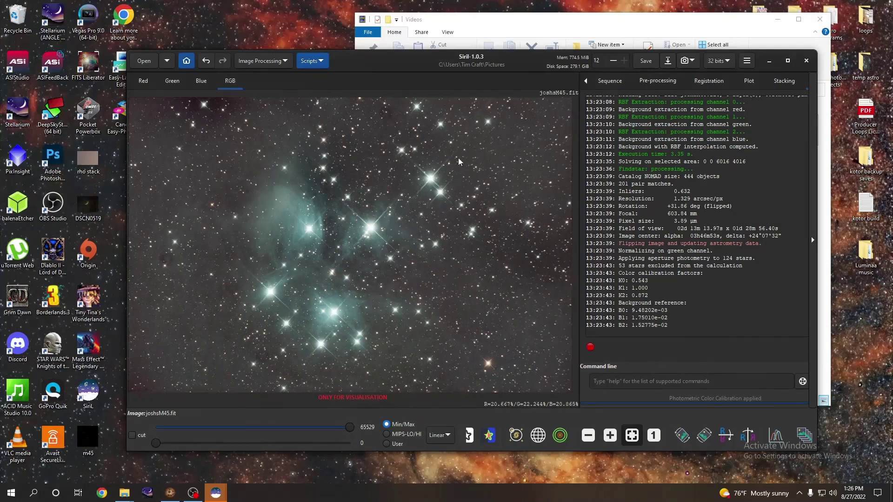
# Save the image as joshsM45.tif in the desktop's youtube siril method folder, using 16-bit unsigned integer TIFF format.
pyautogui.click(667, 64)
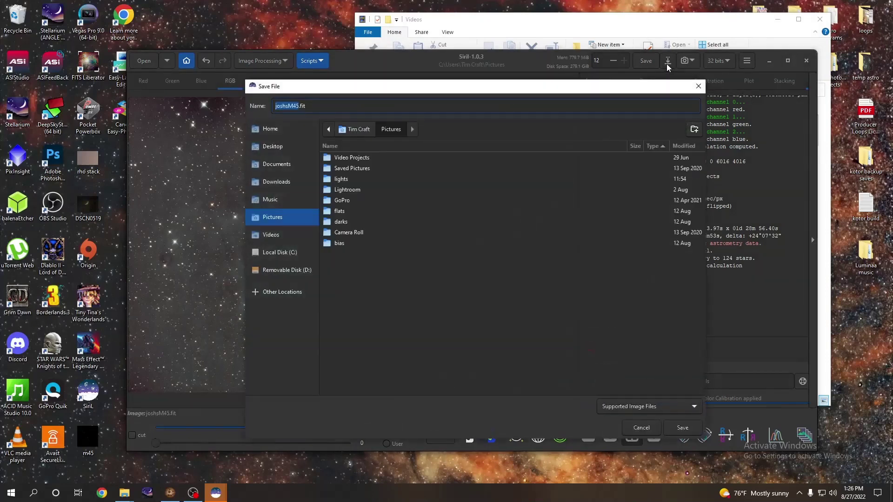
pyautogui.click(273, 147)
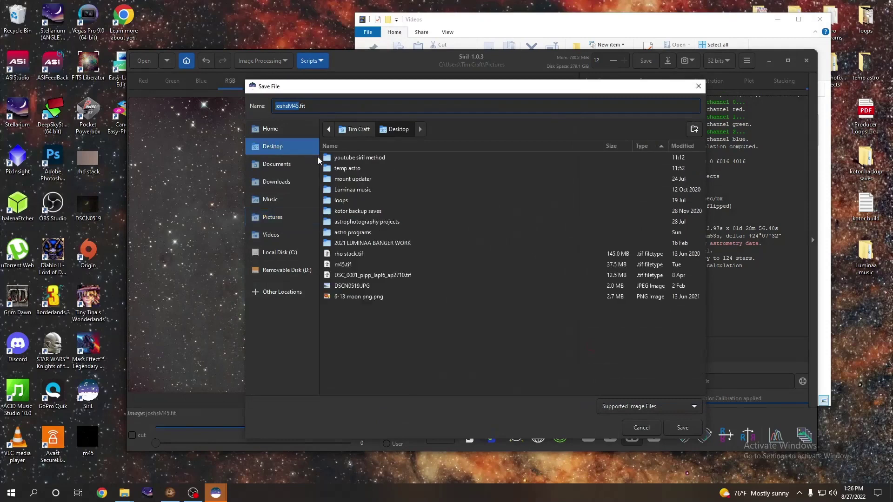
pyautogui.doubleClick(346, 158)
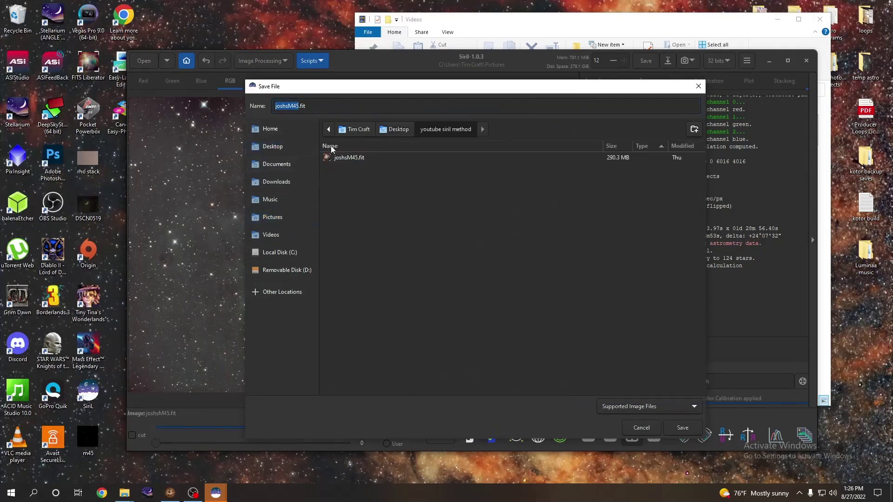
pyautogui.click(637, 408)
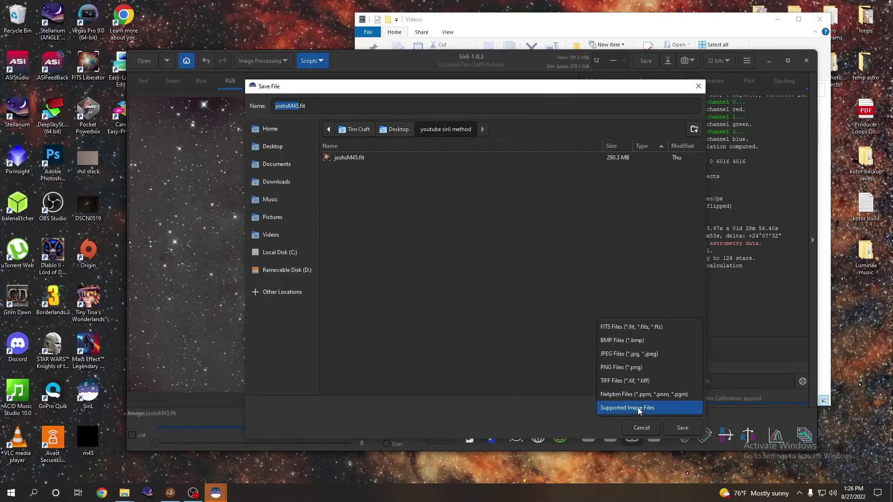
pyautogui.click(633, 384)
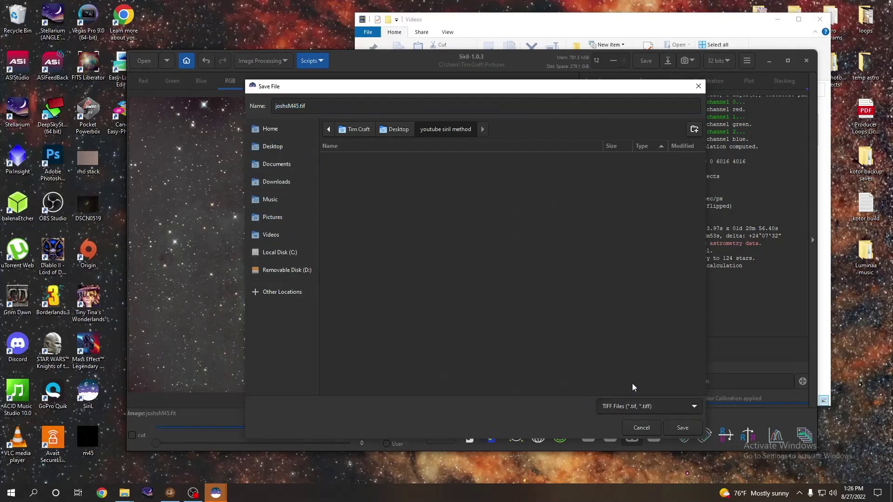
pyautogui.click(679, 428)
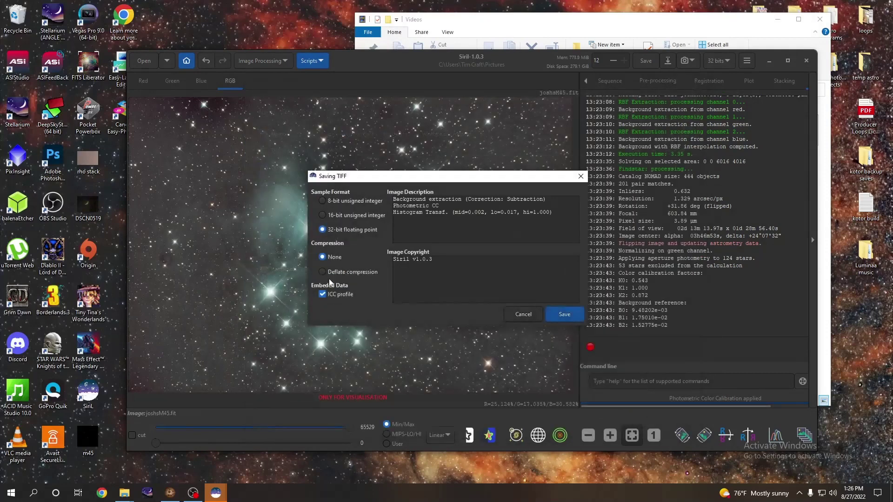
pyautogui.click(323, 215)
pyautogui.click(562, 316)
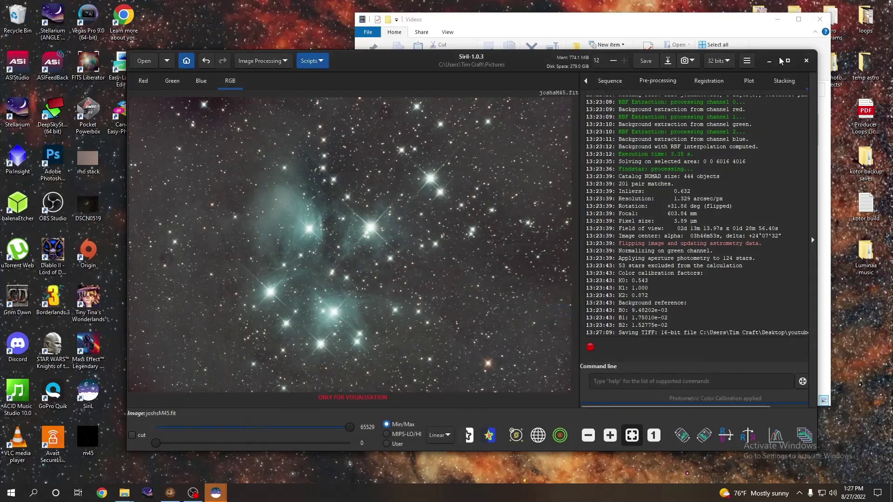
# Minimize the Videos folder window and close Siril.
pyautogui.click(777, 19)
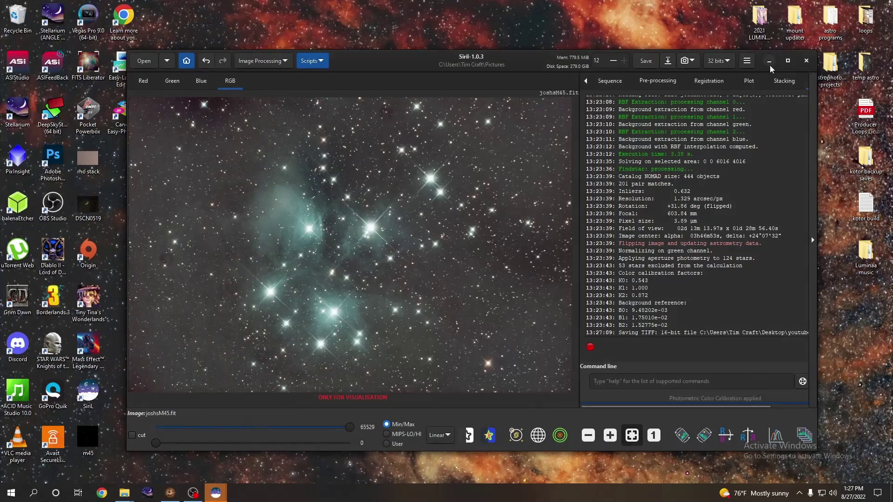
pyautogui.click(806, 62)
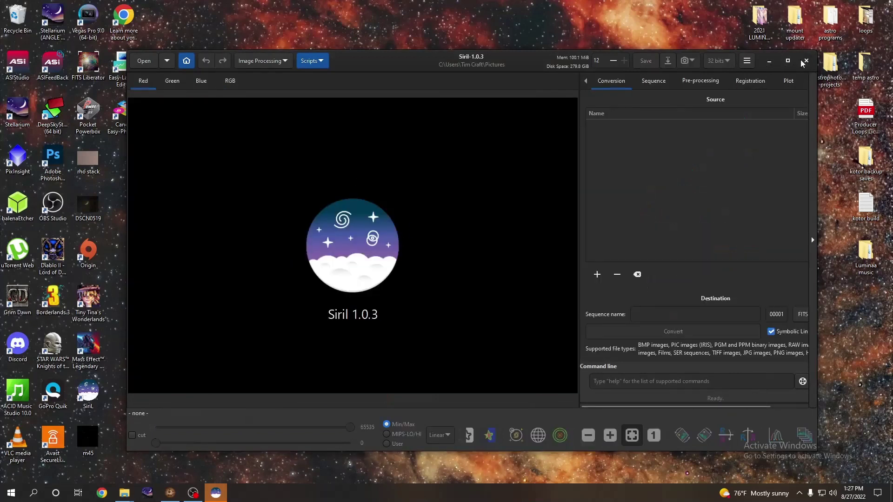
pyautogui.click(806, 60)
# Open joshsM45.tif from the youtube siril method folder in Adobe Photoshop and fit the image on screen.
pyautogui.doubleClick(652, 205)
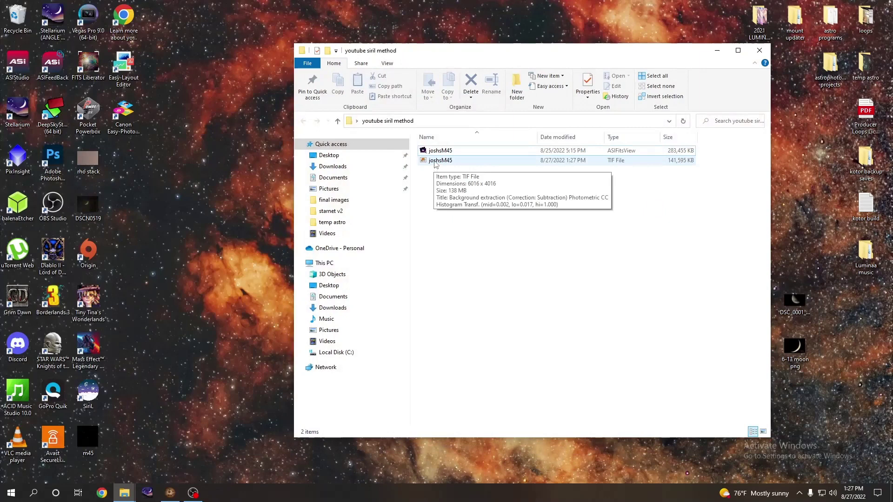
pyautogui.rightClick(435, 163)
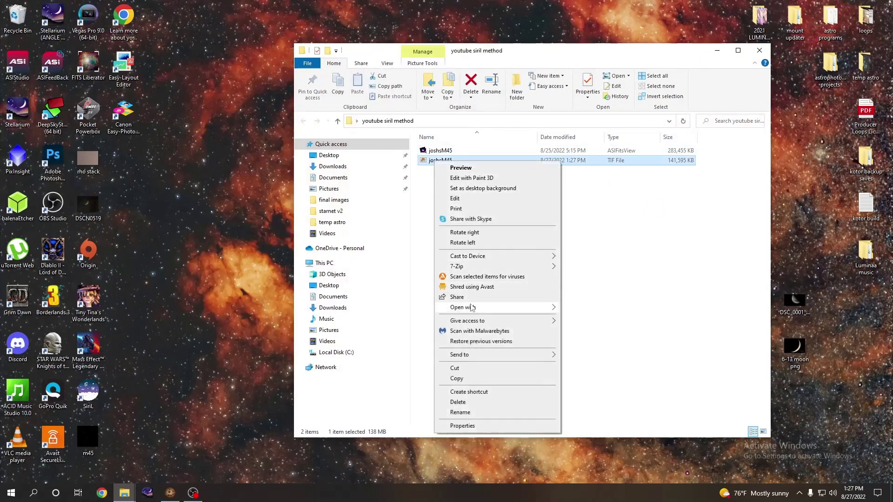
pyautogui.moveTo(471, 307)
pyautogui.click(605, 308)
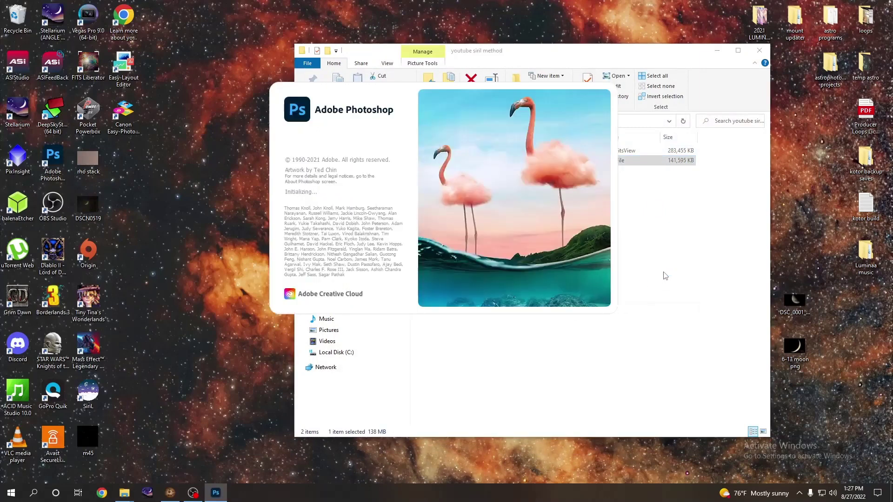
pyautogui.click(717, 50)
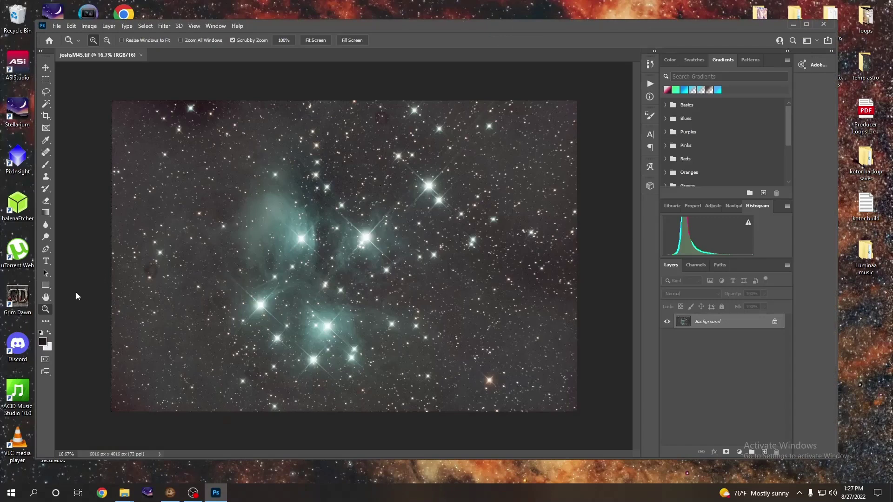
pyautogui.rightClick(202, 297)
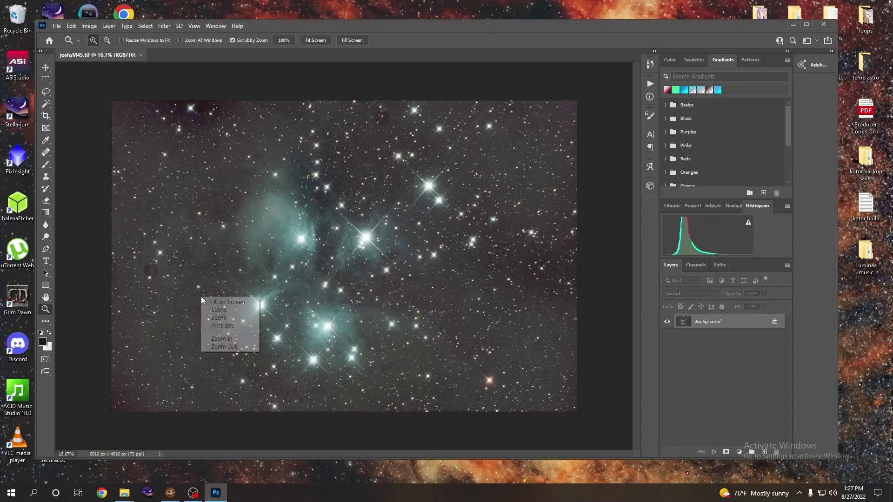
pyautogui.click(214, 302)
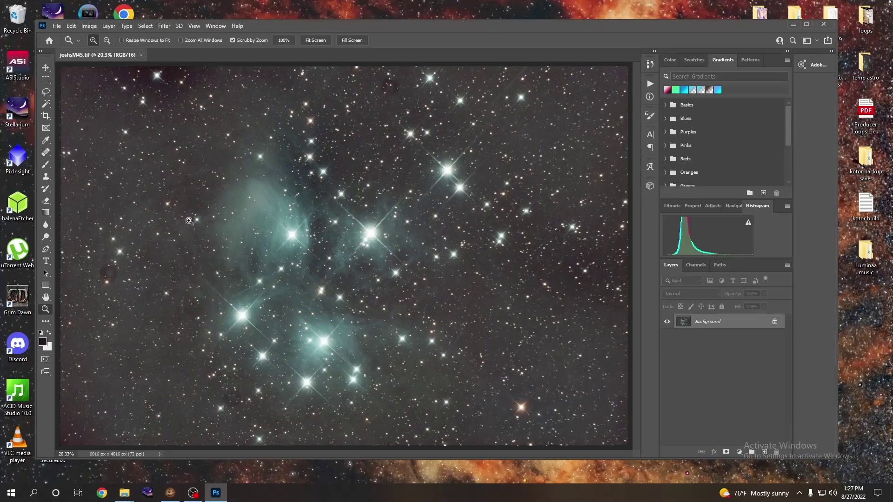
# Rotate the whole M45 image by 180°.
pyautogui.click(91, 28)
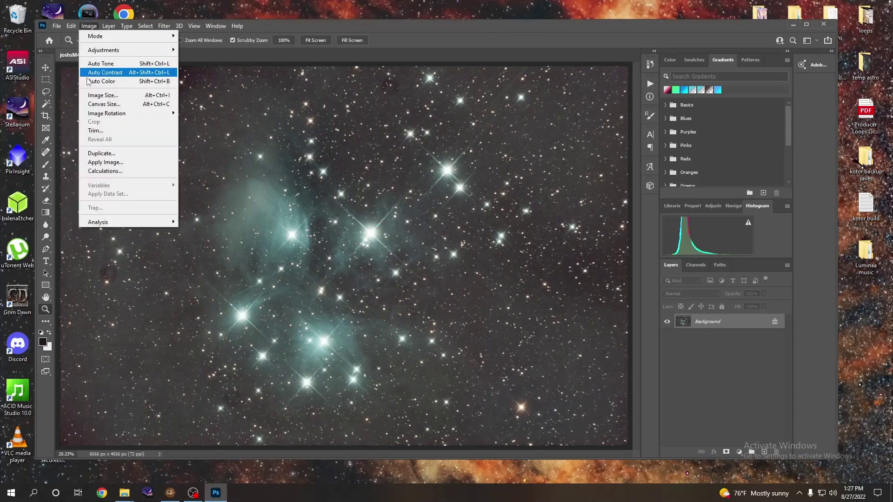
pyautogui.moveTo(98, 116)
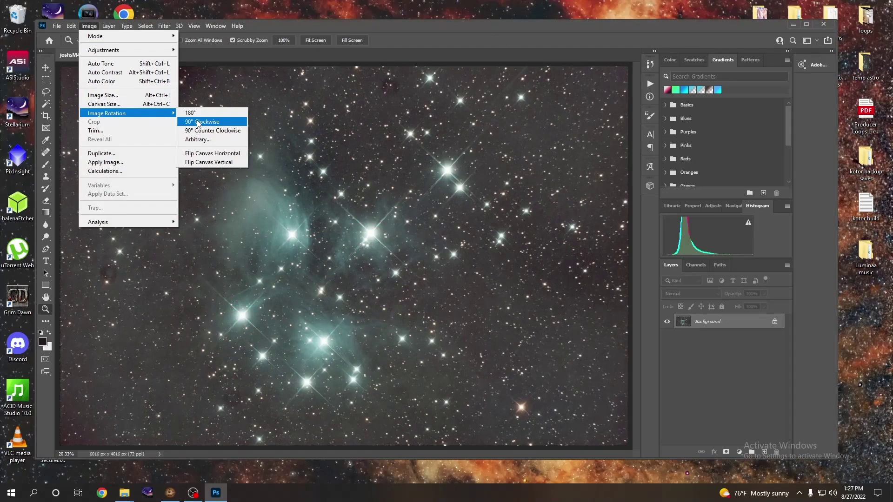
pyautogui.click(198, 114)
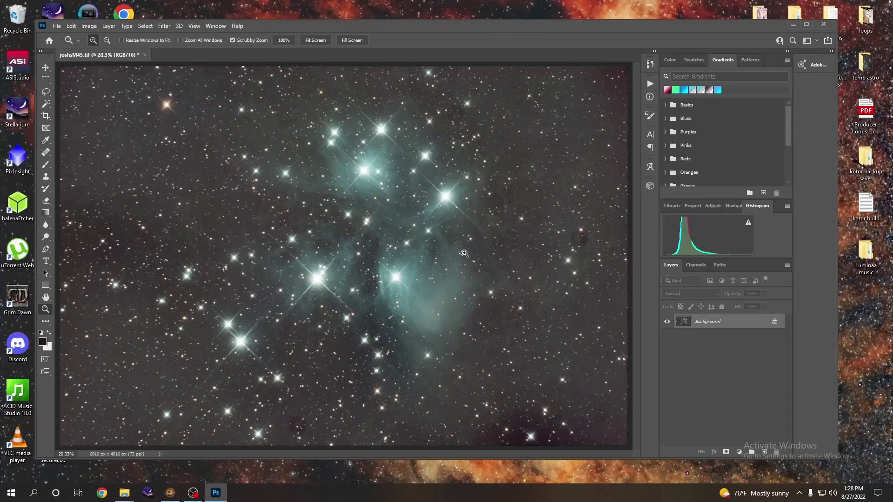
# Apply an RGB Curves adjustment mapping input 15 to output 11, lifting the midtones and lowering the white endpoint's output to 243.
pyautogui.click(94, 28)
pyautogui.moveTo(90, 53)
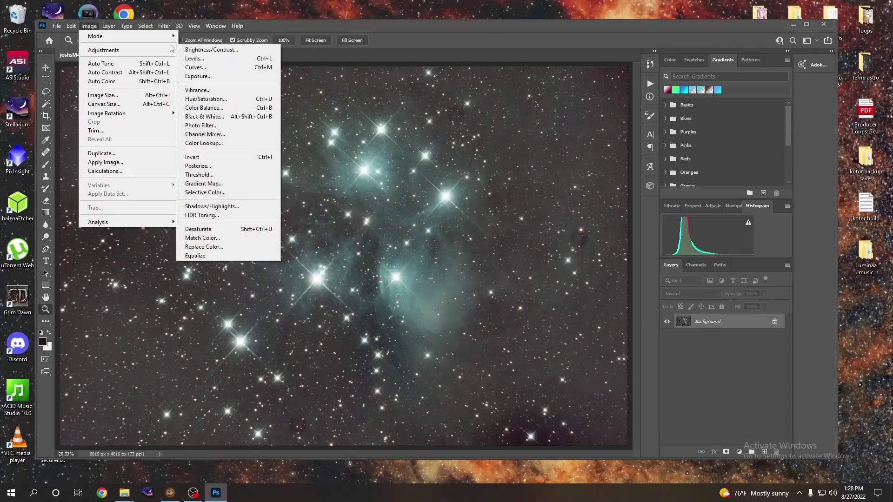
pyautogui.click(195, 69)
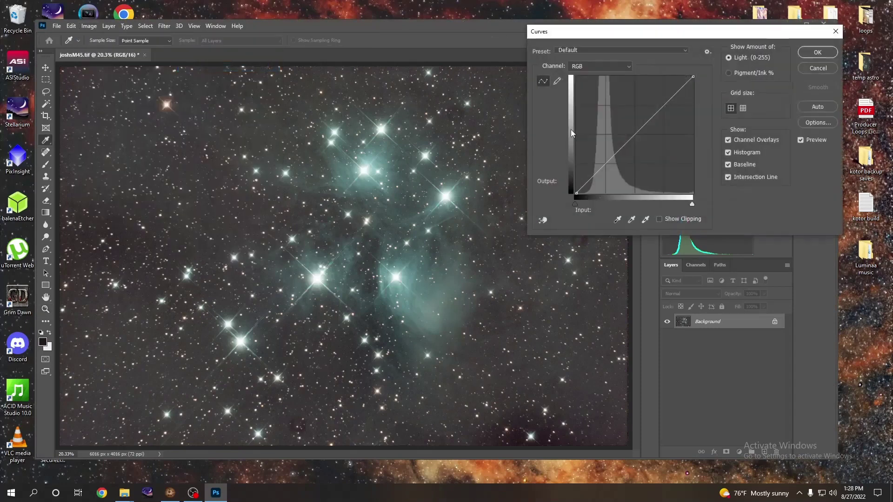
pyautogui.click(584, 187)
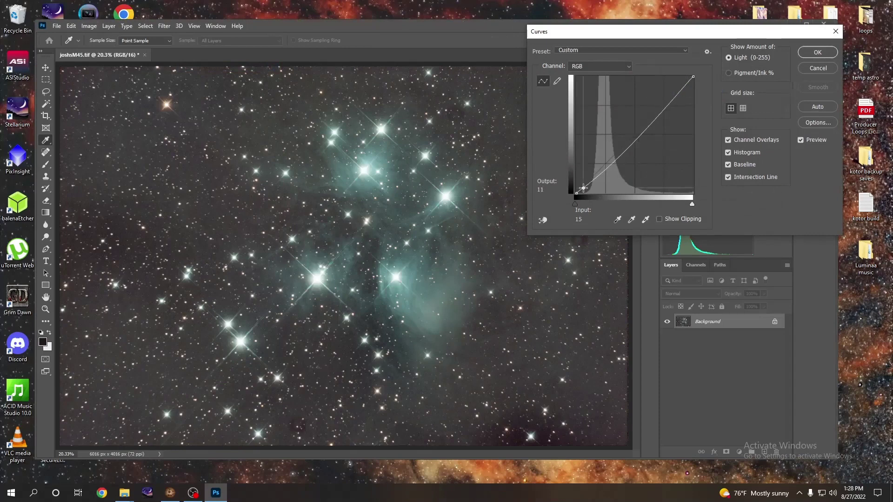
pyautogui.click(617, 160)
pyautogui.moveTo(618, 161); pyautogui.dragTo(617, 147)
pyautogui.moveTo(684, 88); pyautogui.dragTo(692, 83)
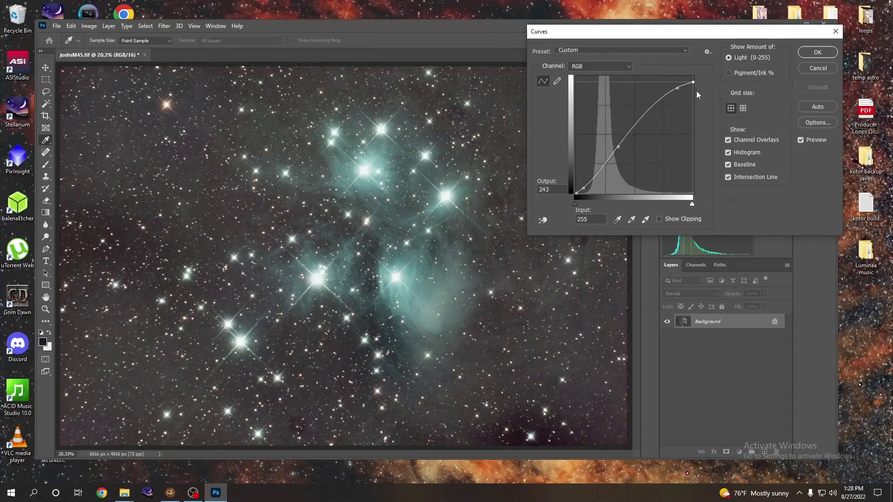
pyautogui.click(810, 55)
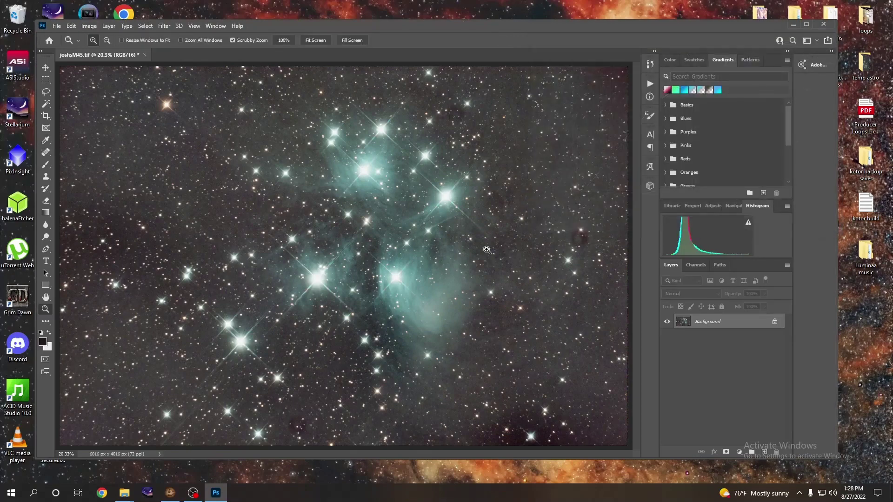
# Open the Camera Raw Filter and set Exposure to +0.10, Contrast to +11 and Blacks to -27.
pyautogui.click(164, 27)
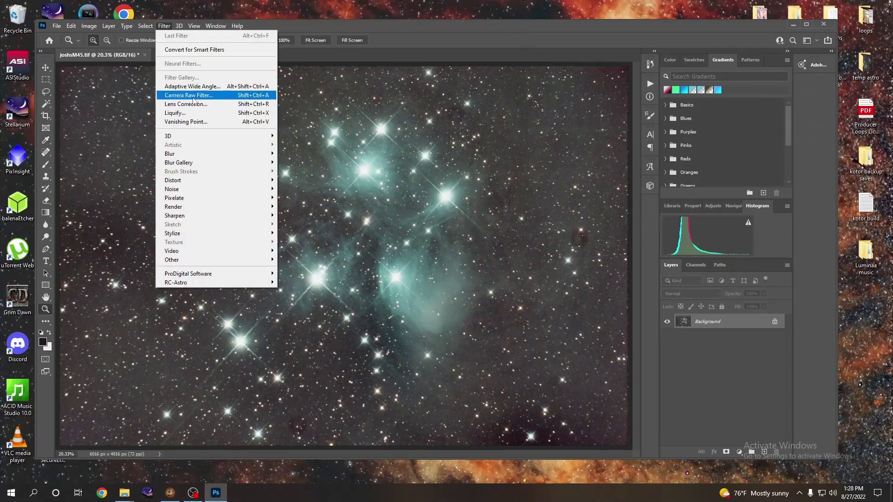
pyautogui.click(193, 100)
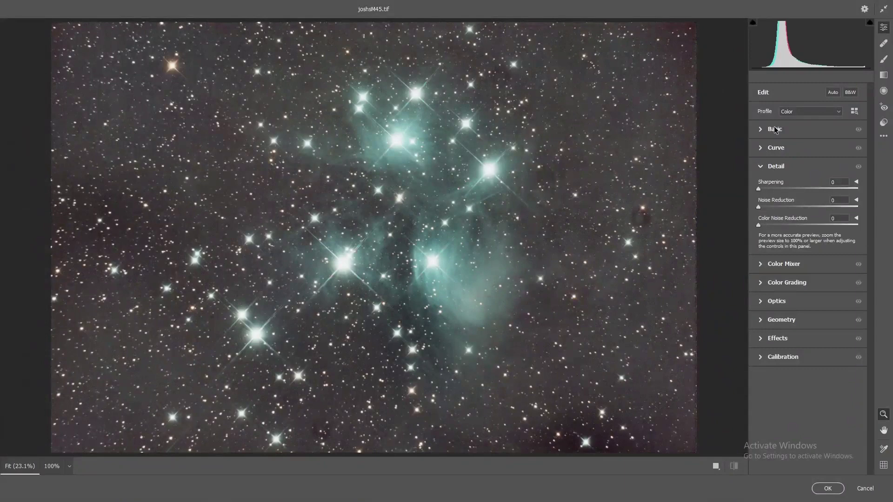
pyautogui.click(774, 130)
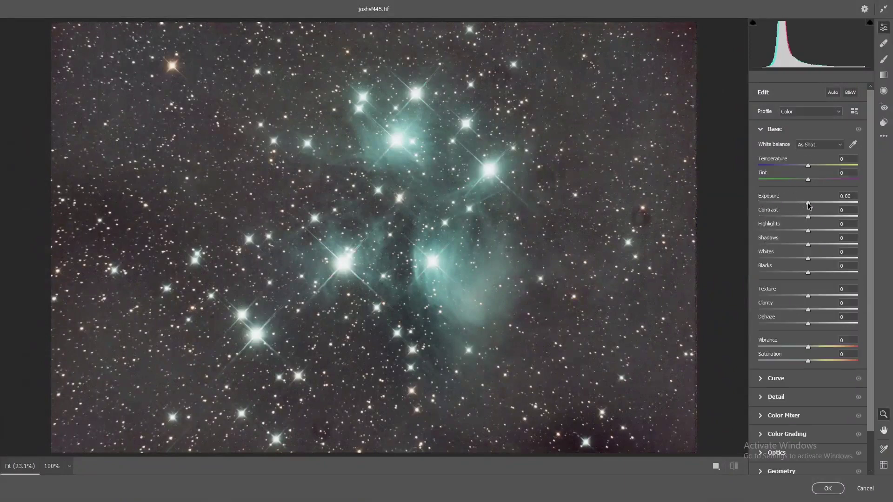
pyautogui.moveTo(808, 205); pyautogui.dragTo(809, 205)
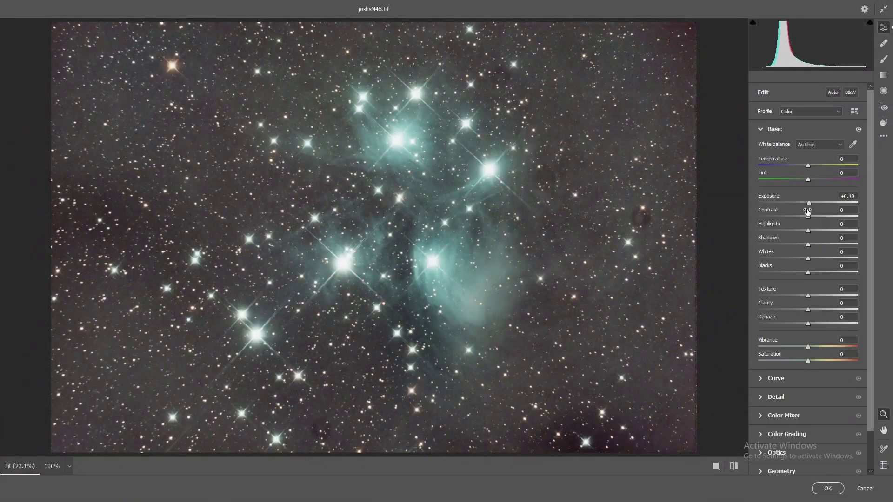
pyautogui.moveTo(807, 218); pyautogui.dragTo(813, 217)
pyautogui.moveTo(808, 274); pyautogui.dragTo(795, 270)
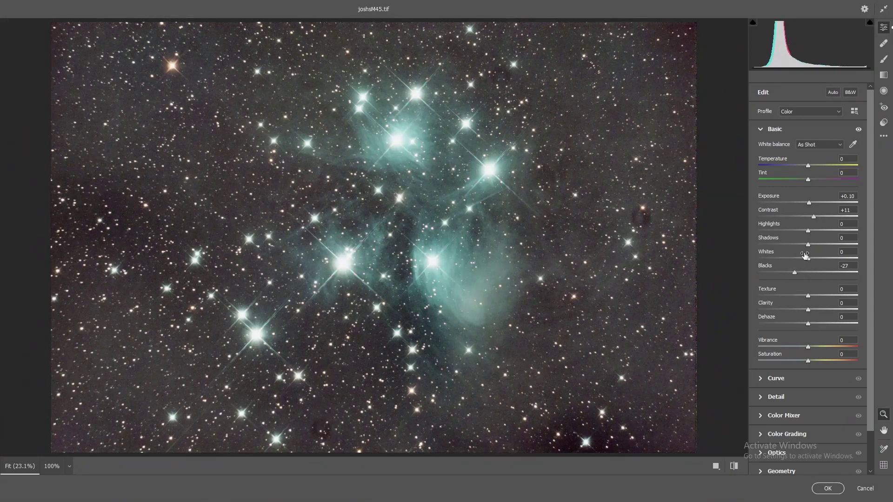
# Raise Noise Reduction and Color Noise Reduction slightly and apply the Camera Raw Filter.
pyautogui.click(780, 400)
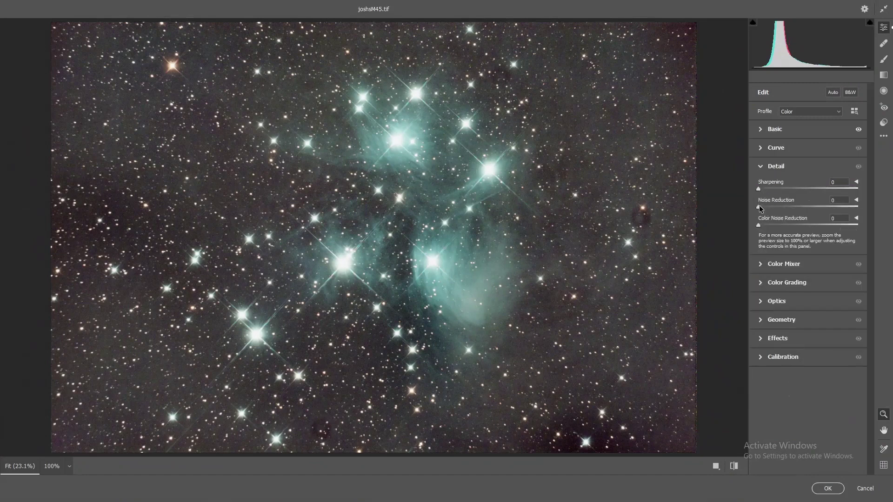
pyautogui.moveTo(759, 208); pyautogui.dragTo(774, 227)
pyautogui.click(829, 487)
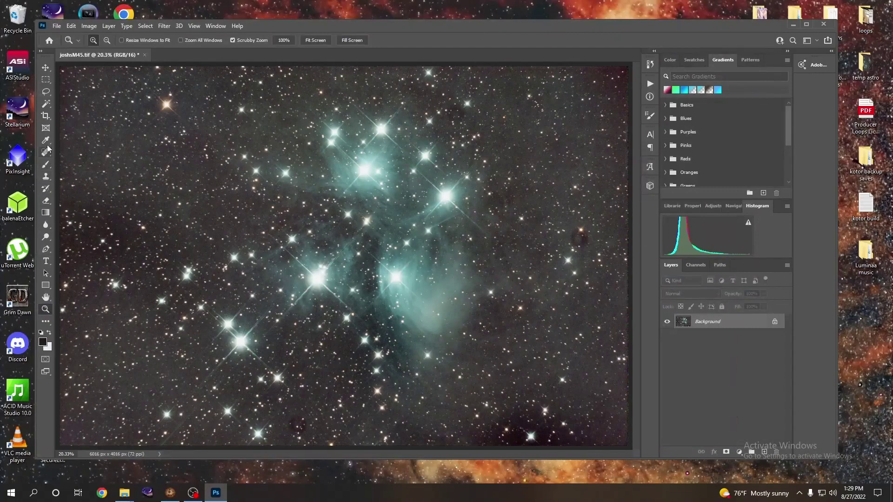
# Remove the dark dust ring near the image's right edge with the Clone Stamp tool, sampling nearby clean sky.
pyautogui.click(44, 178)
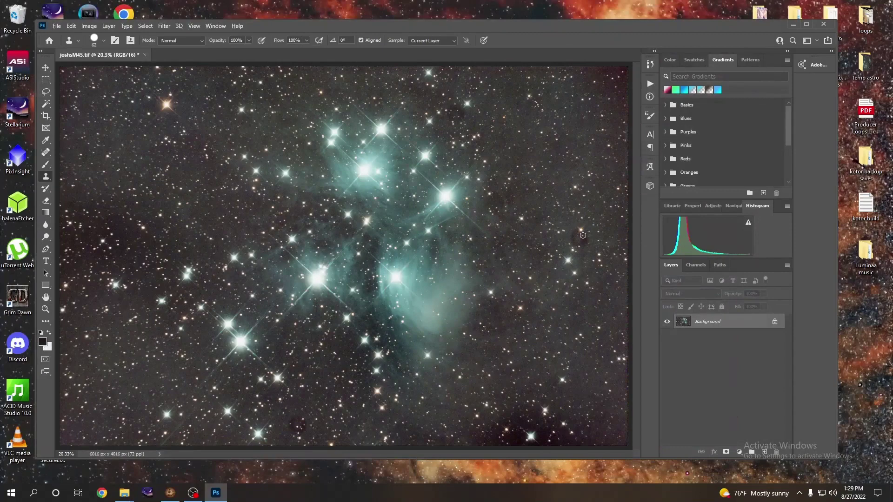
pyautogui.moveTo(582, 236)
pyautogui.mouseDown()
pyautogui.moveTo(581, 246)
pyautogui.moveTo(588, 238)
pyautogui.mouseUp()
pyautogui.press('alt')
pyautogui.keyDown('alt'); pyautogui.click(571, 226); pyautogui.keyUp('alt')
# Clone clean sky over the dark dust ring near the image's lower edge and sample sky near the upper edge for retouching.
pyautogui.keyDown('alt'); pyautogui.click(311, 419); pyautogui.keyUp('alt')
pyautogui.moveTo(301, 420); pyautogui.dragTo(298, 432)
pyautogui.keyDown('alt'); pyautogui.click(282, 420); pyautogui.keyUp('alt')
pyautogui.moveTo(294, 420); pyautogui.dragTo(292, 432)
pyautogui.keyDown('alt'); pyautogui.click(471, 113); pyautogui.keyUp('alt')
pyautogui.keyDown('alt'); pyautogui.click(447, 109); pyautogui.keyUp('alt')
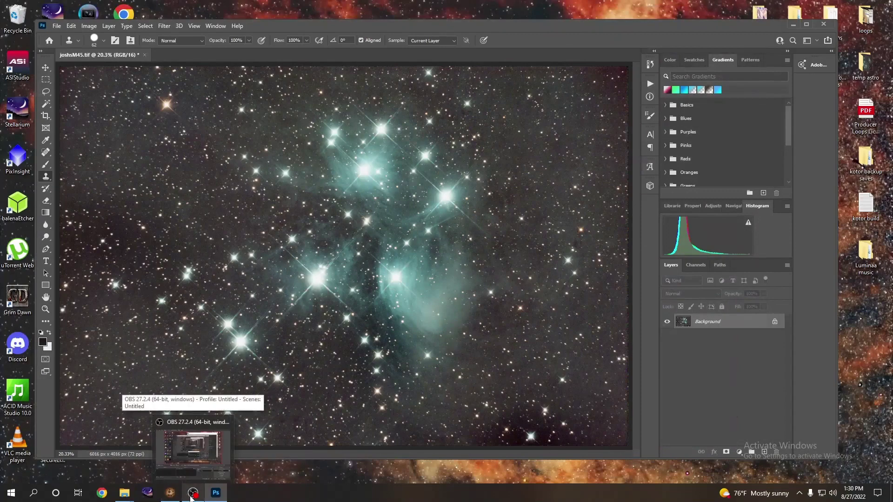
pyautogui.click(191, 498)
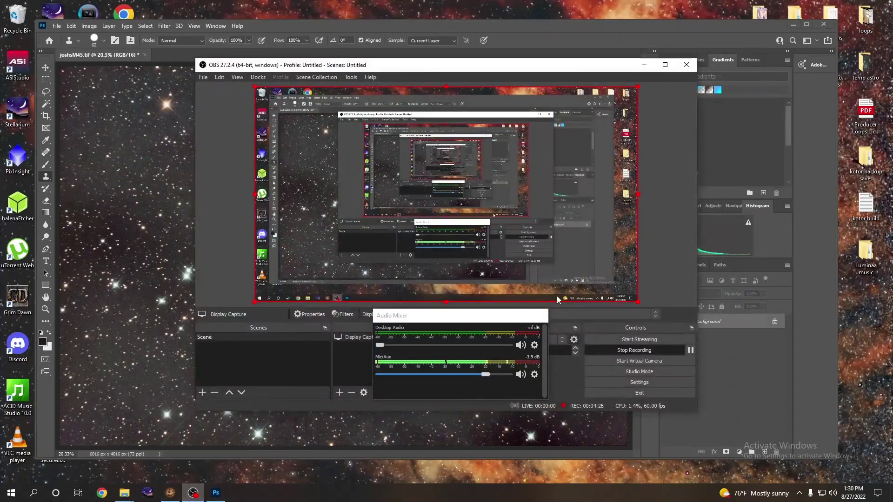